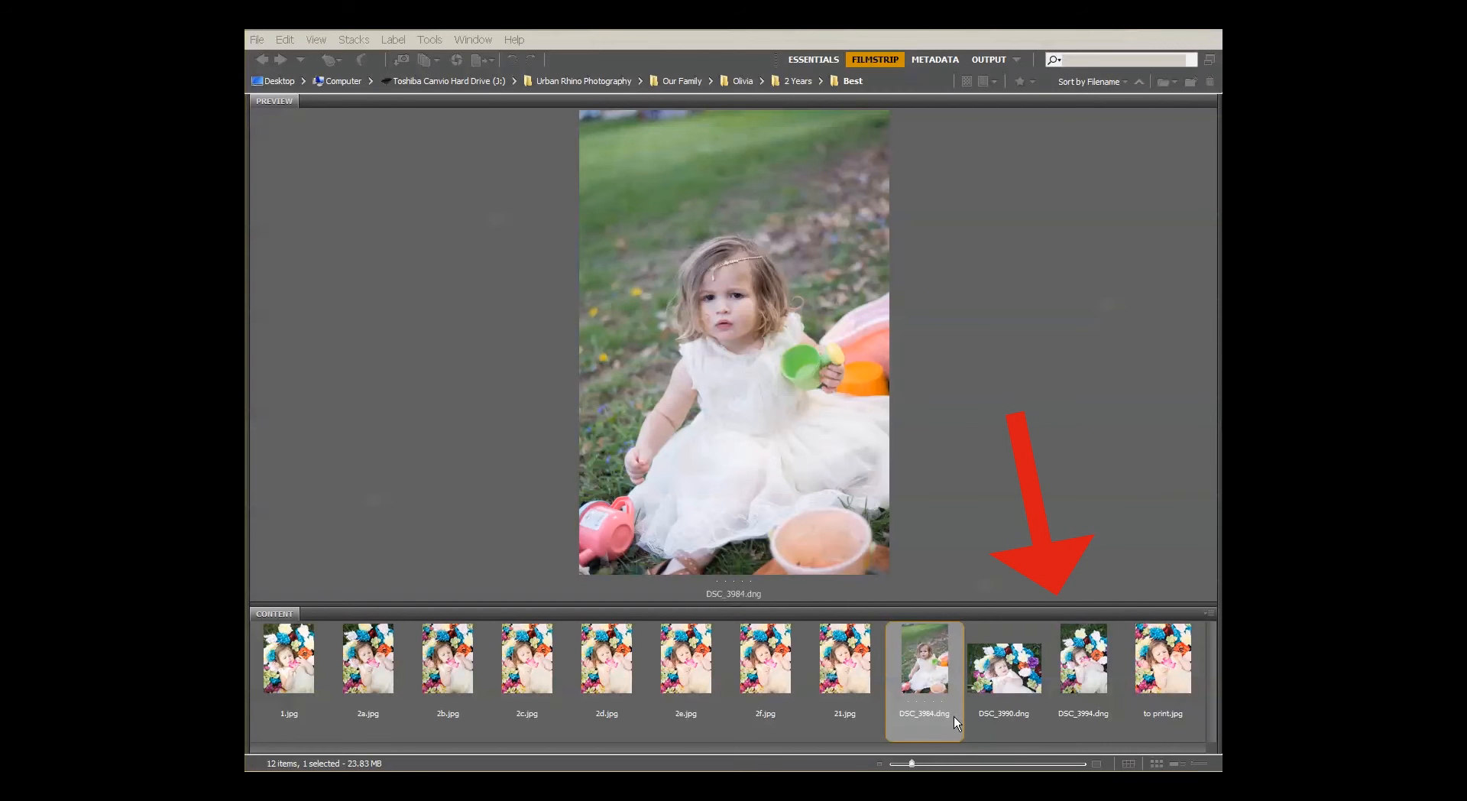
right_click(930, 661)
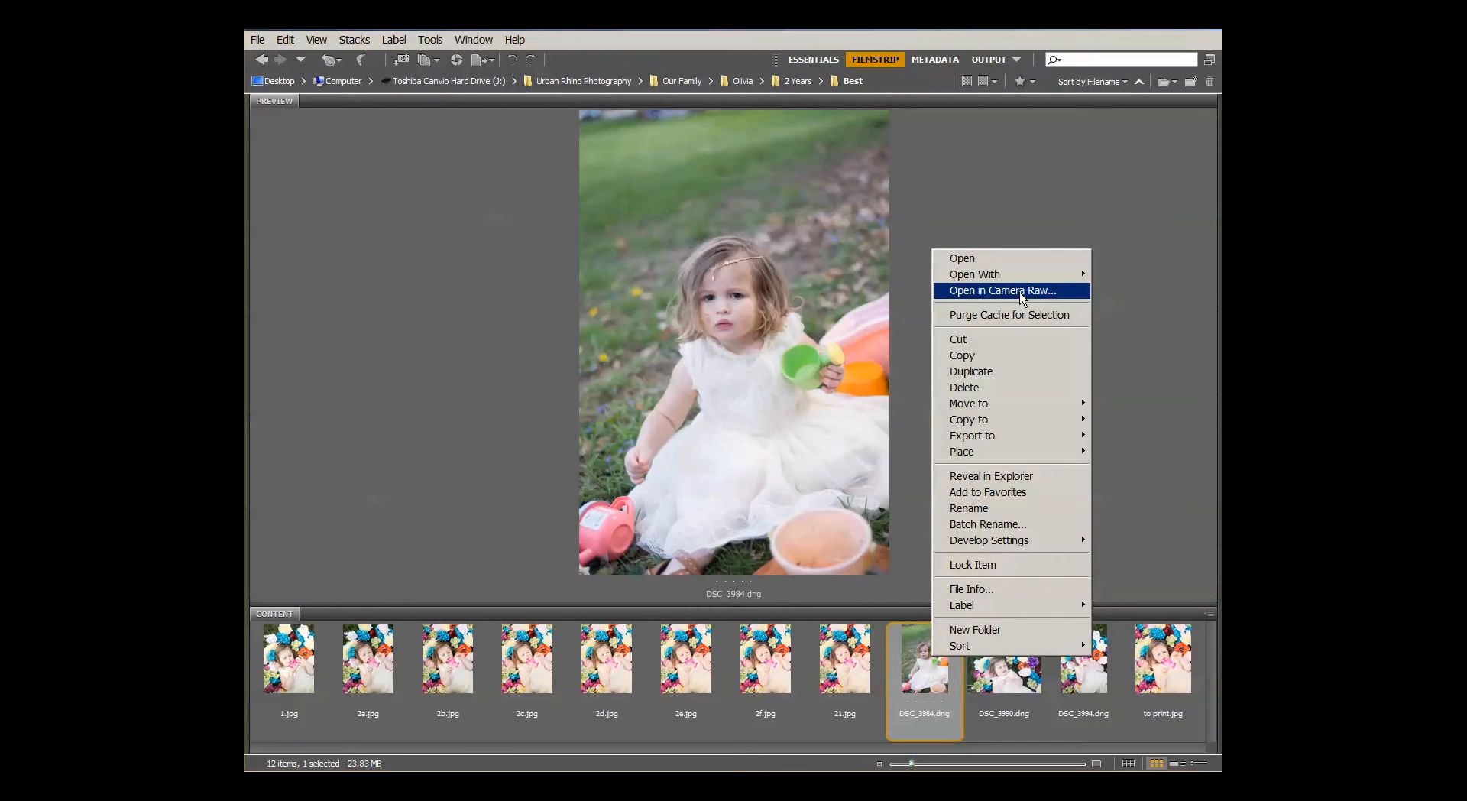
click(1020, 298)
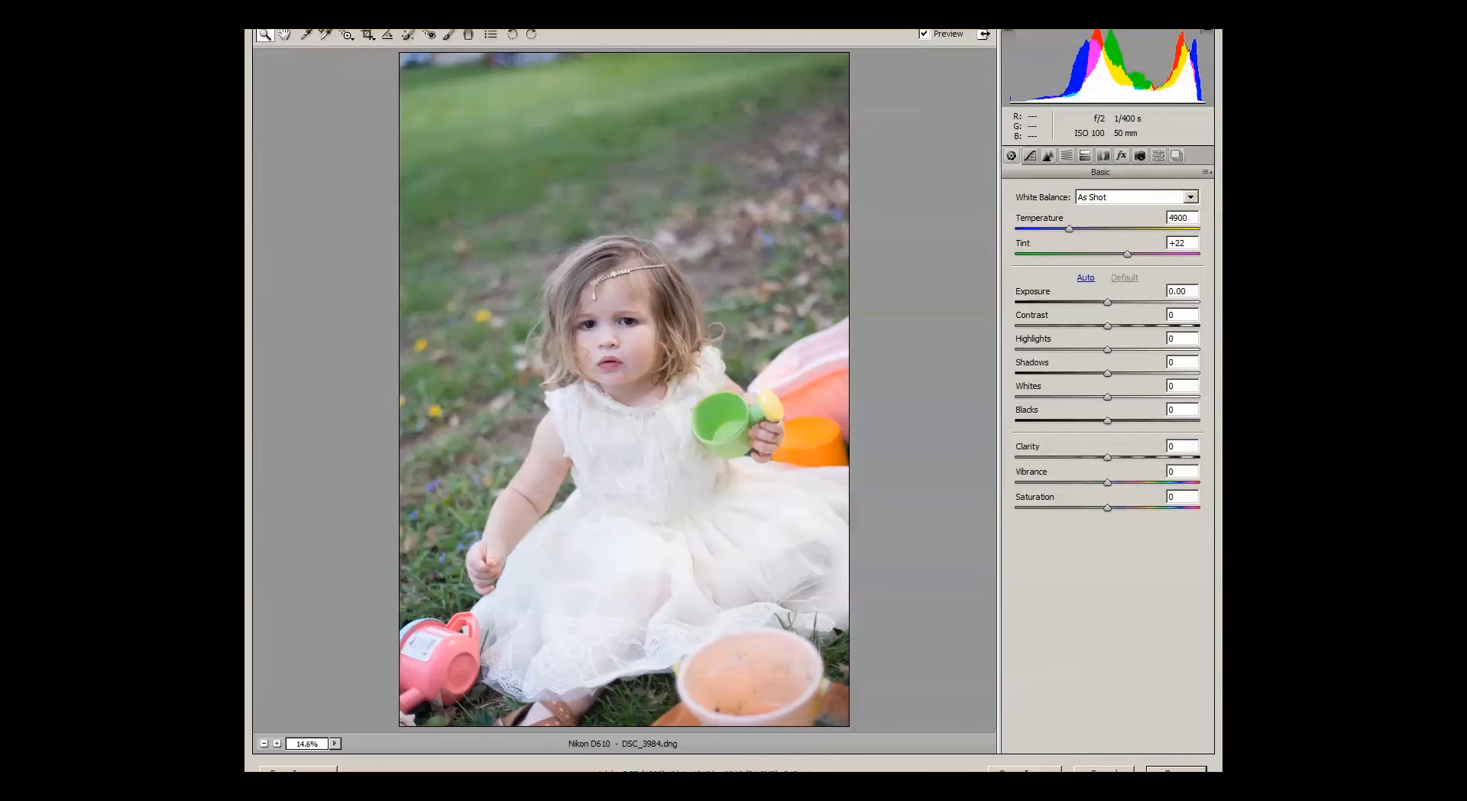
click(1104, 768)
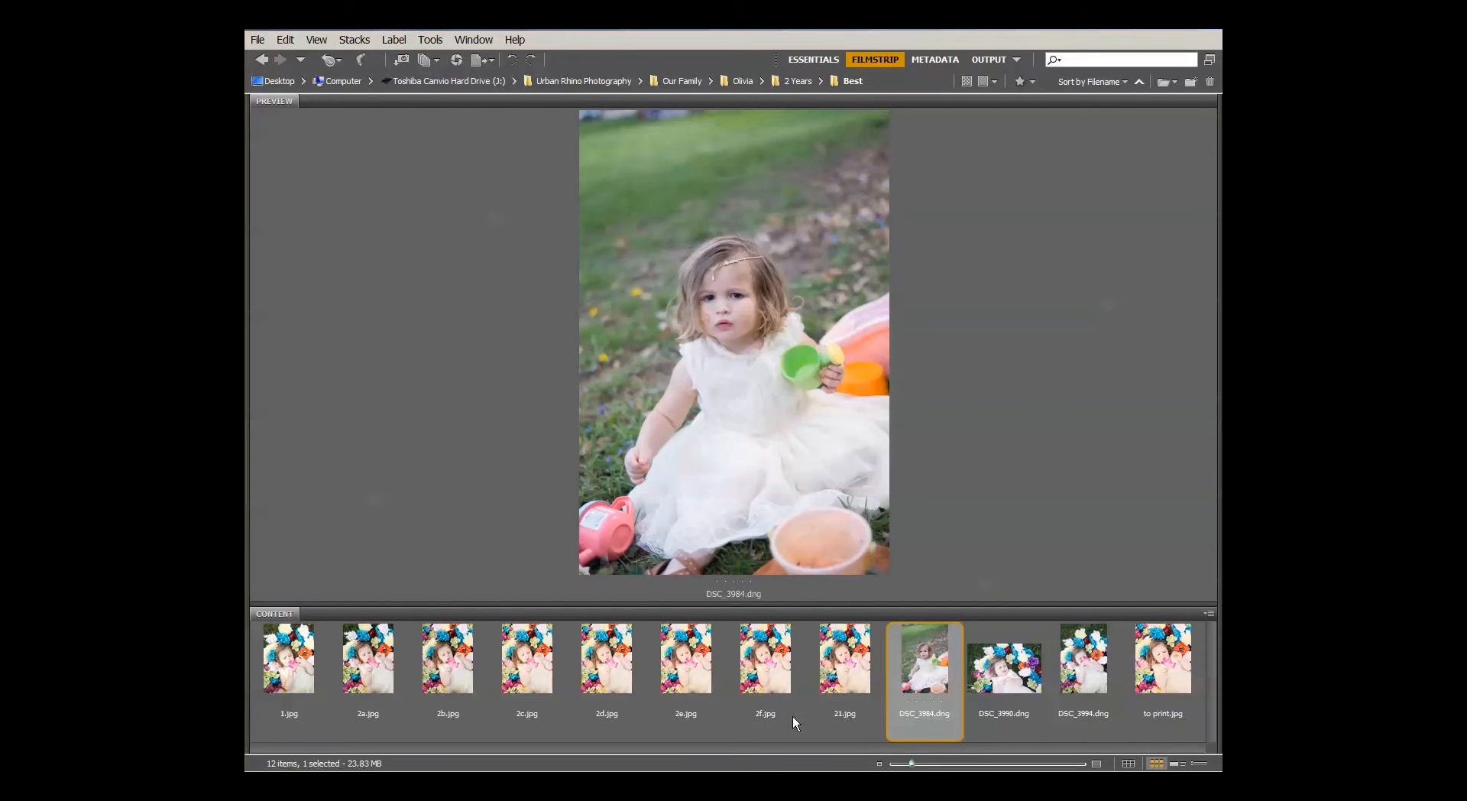
Open DSC_3984.dng and to print.jpg together in Camera Raw
ctrl+click(1161, 674)
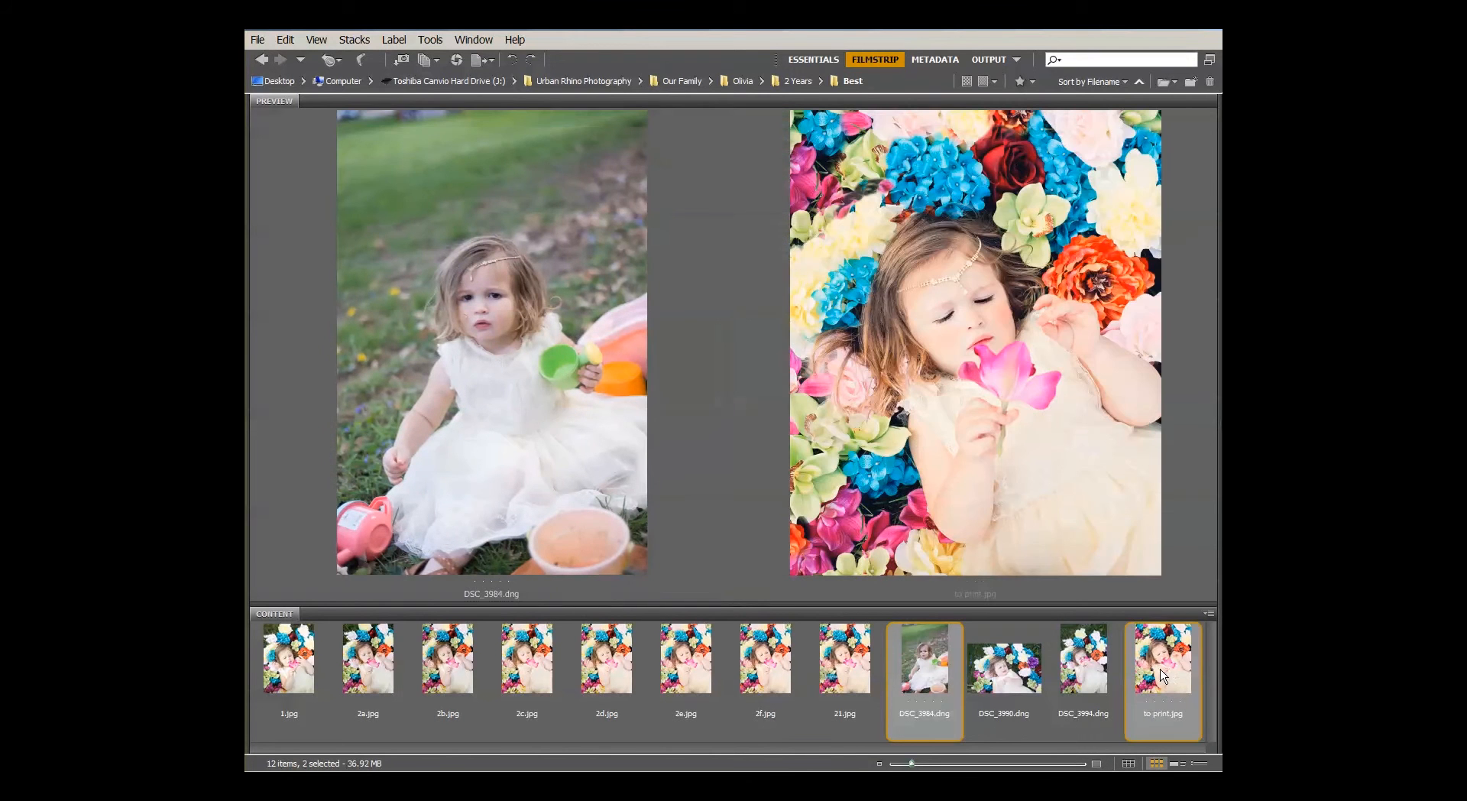
right_click(1161, 674)
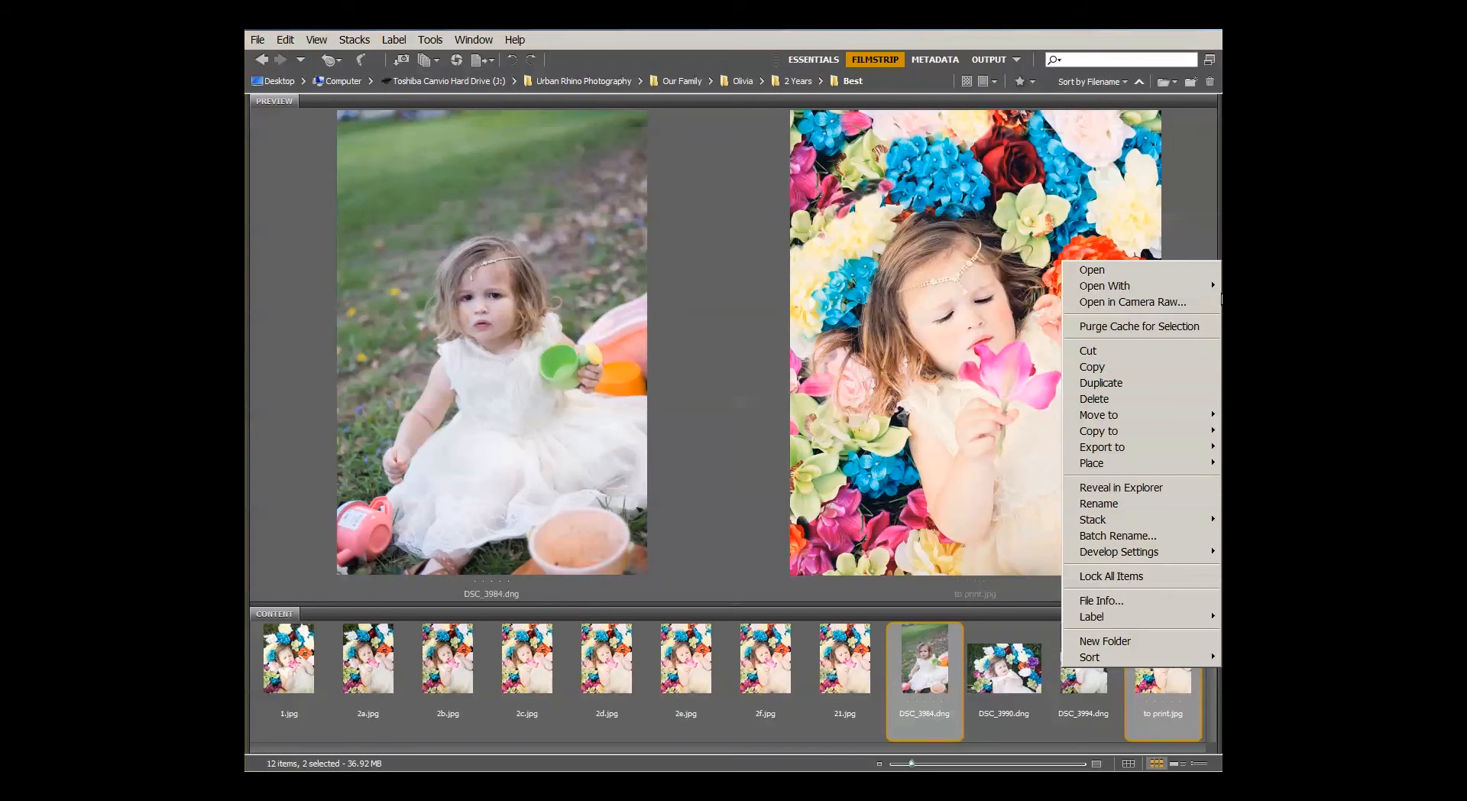
click(1175, 303)
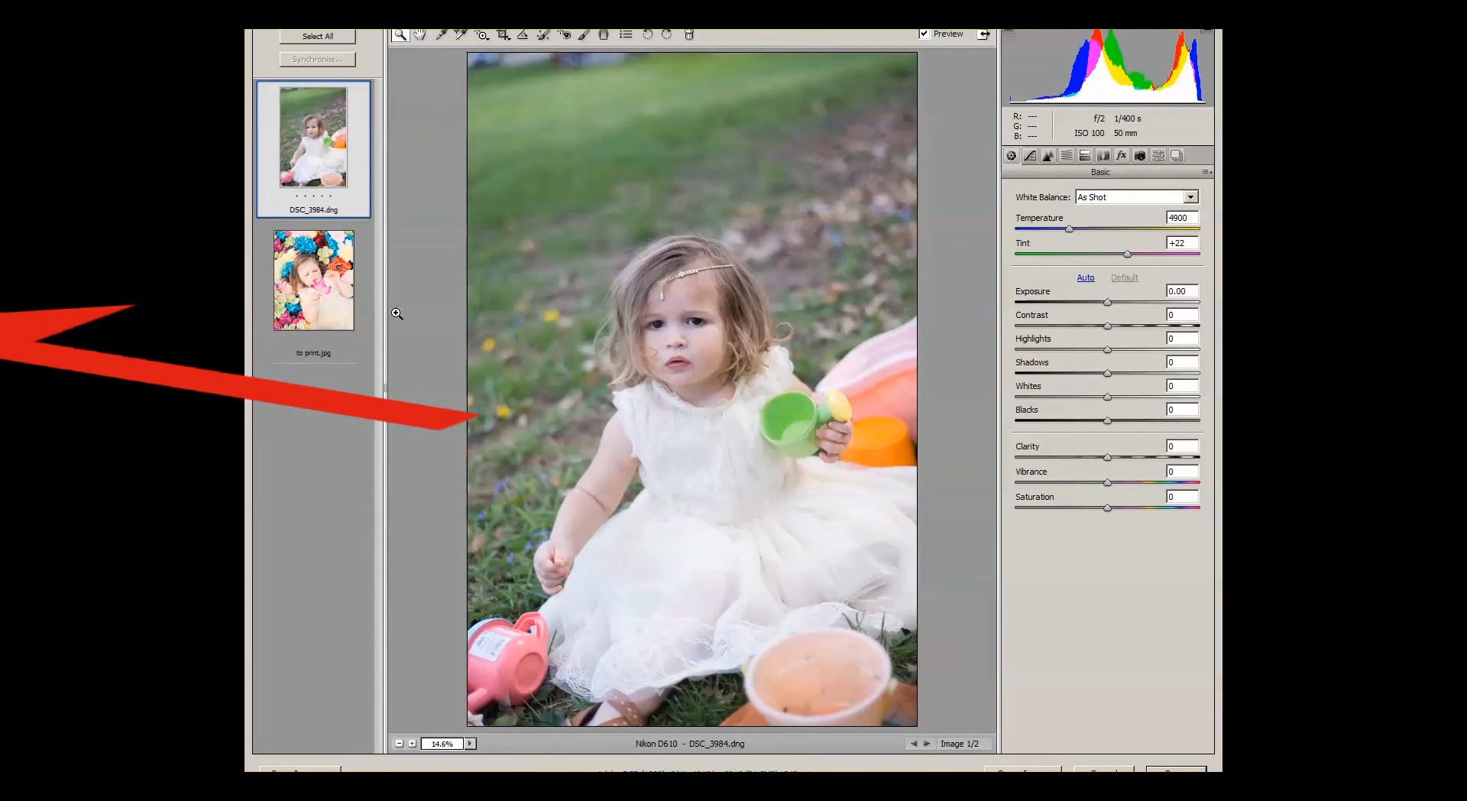
Examine to print.jpg and DSC_3984.dng in turn, trying a joint selection, and end with only DSC_3984.dng selected
click(305, 271)
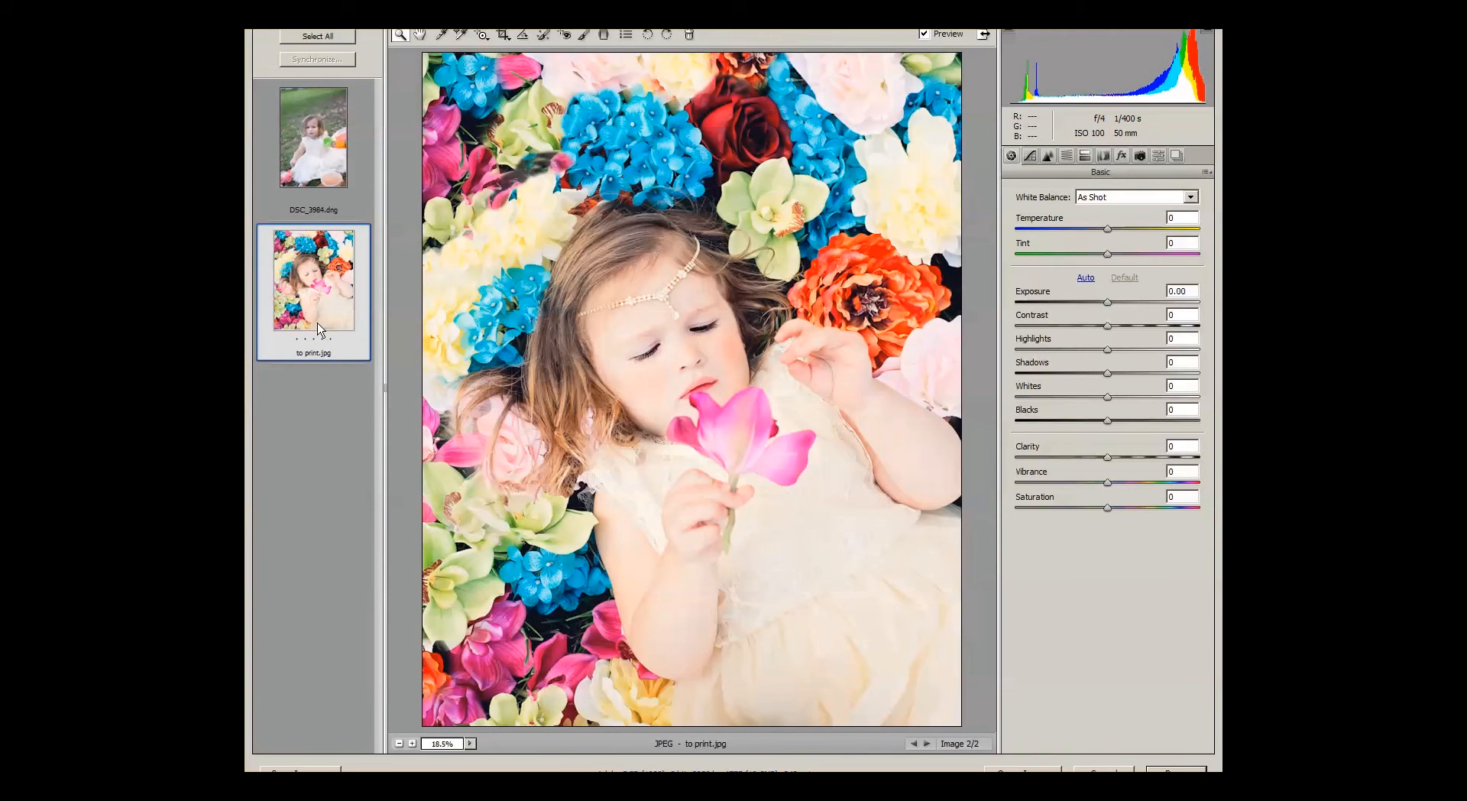
click(310, 182)
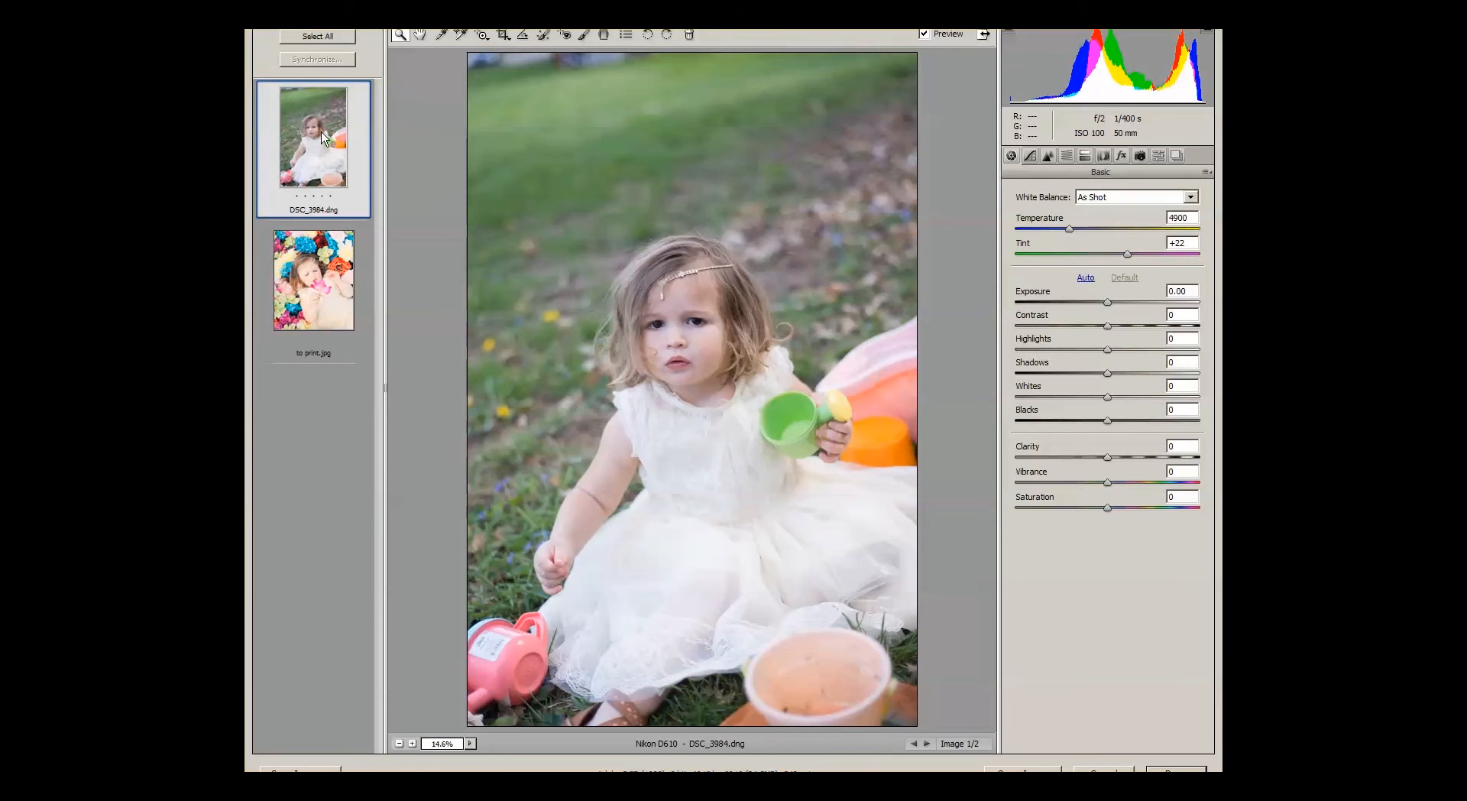
shift+click(324, 286)
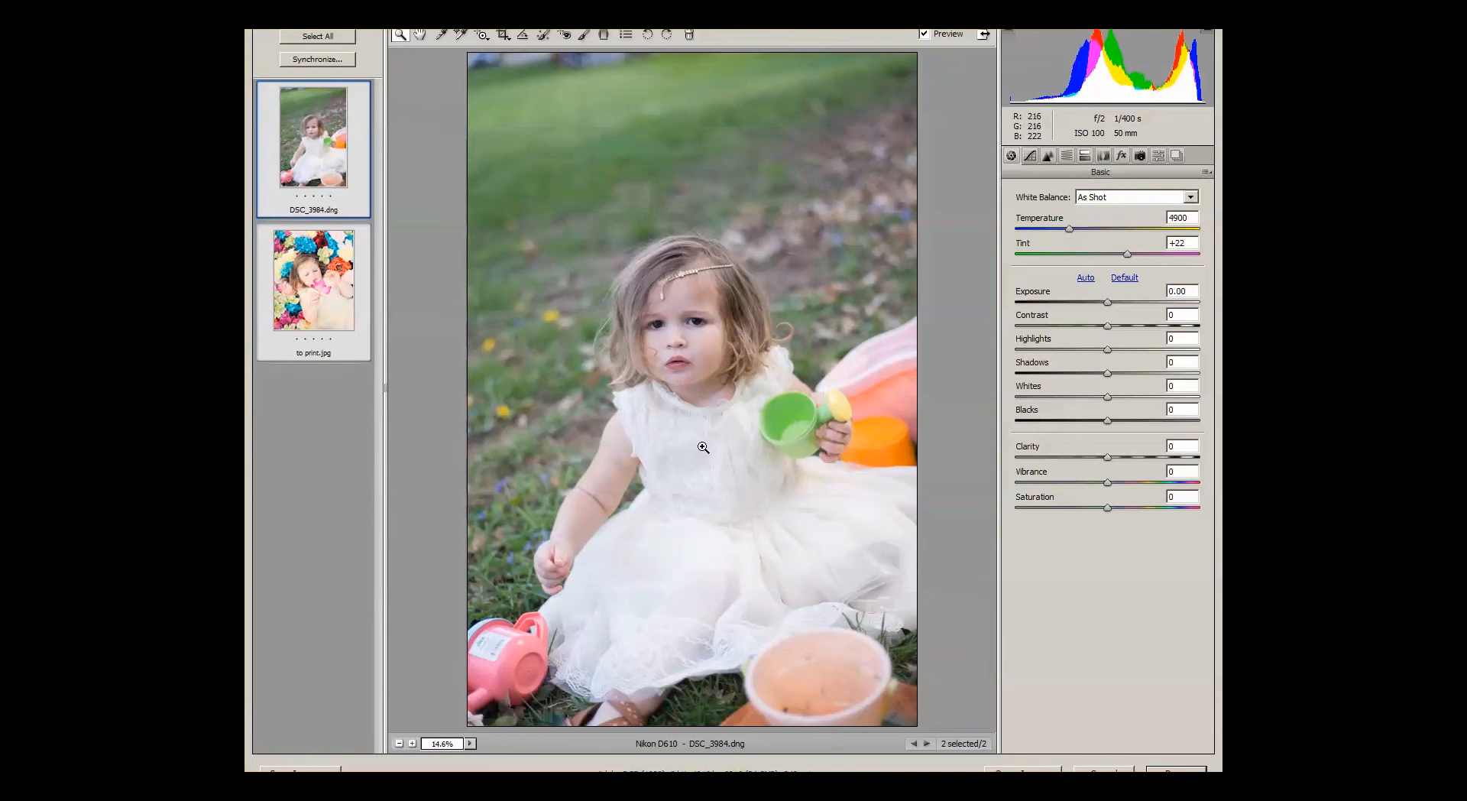
click(967, 375)
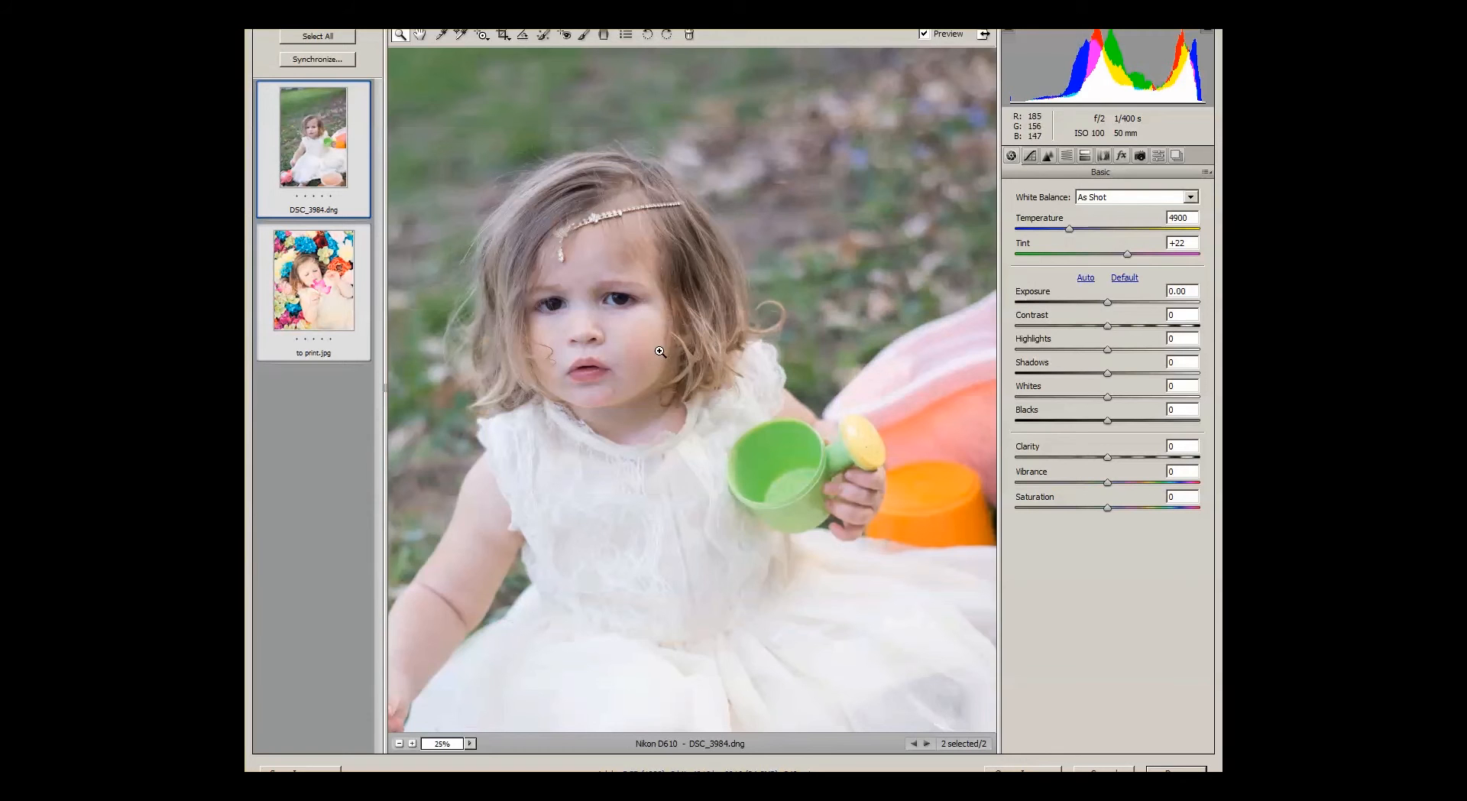
click(470, 730)
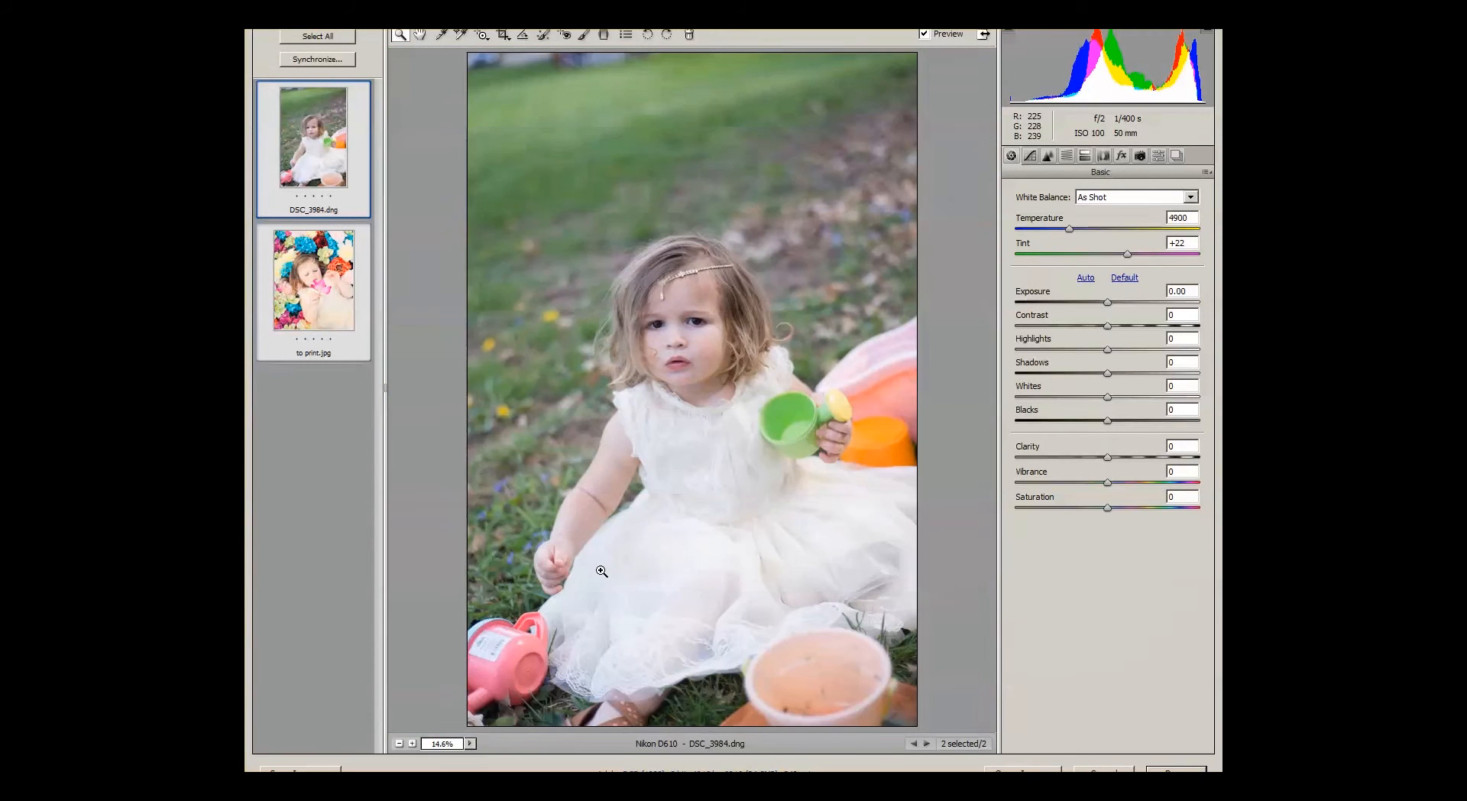
click(321, 140)
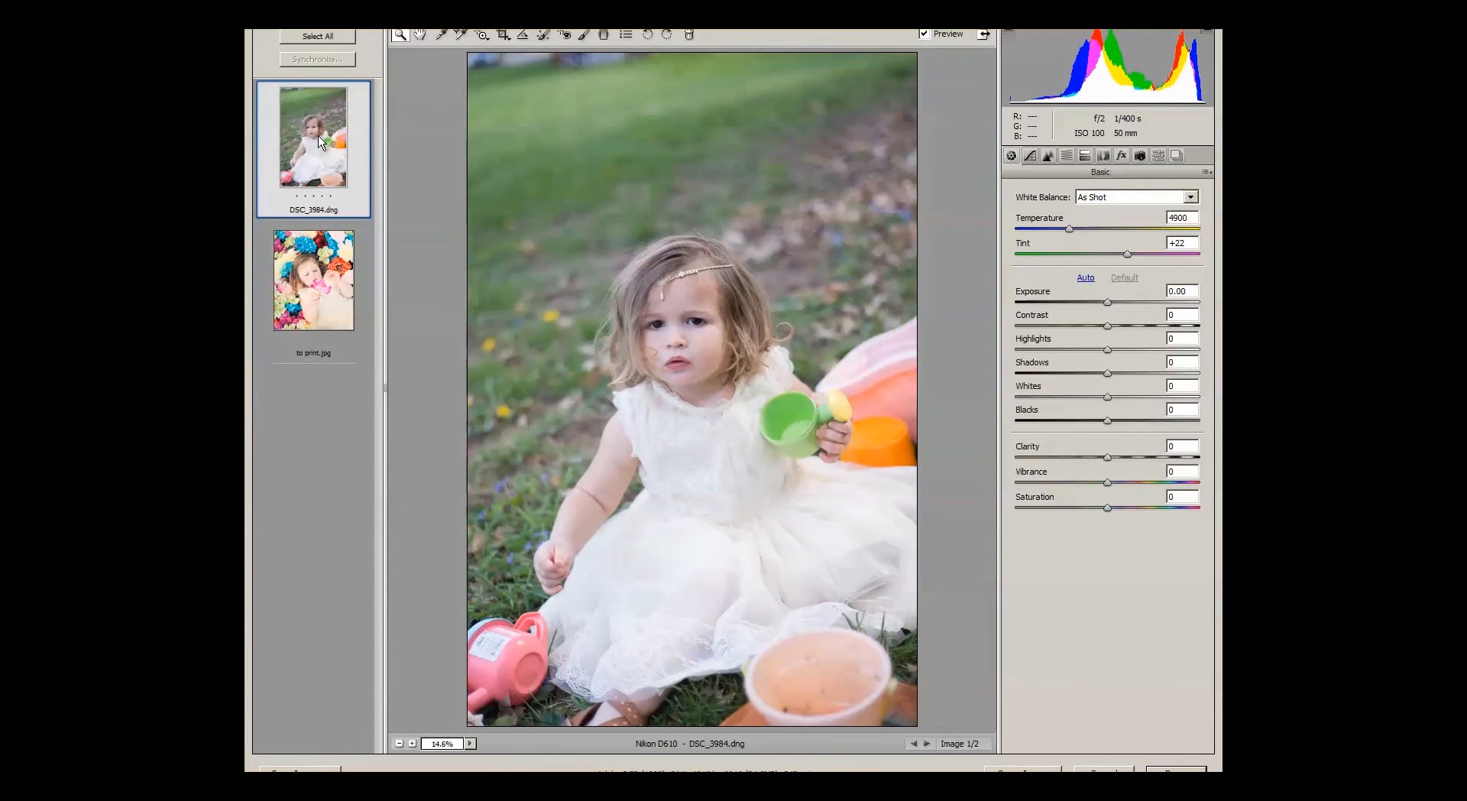
Try the Auto, Daylight and Cloudy white balance presets on DSC_3984.dng
click(1118, 200)
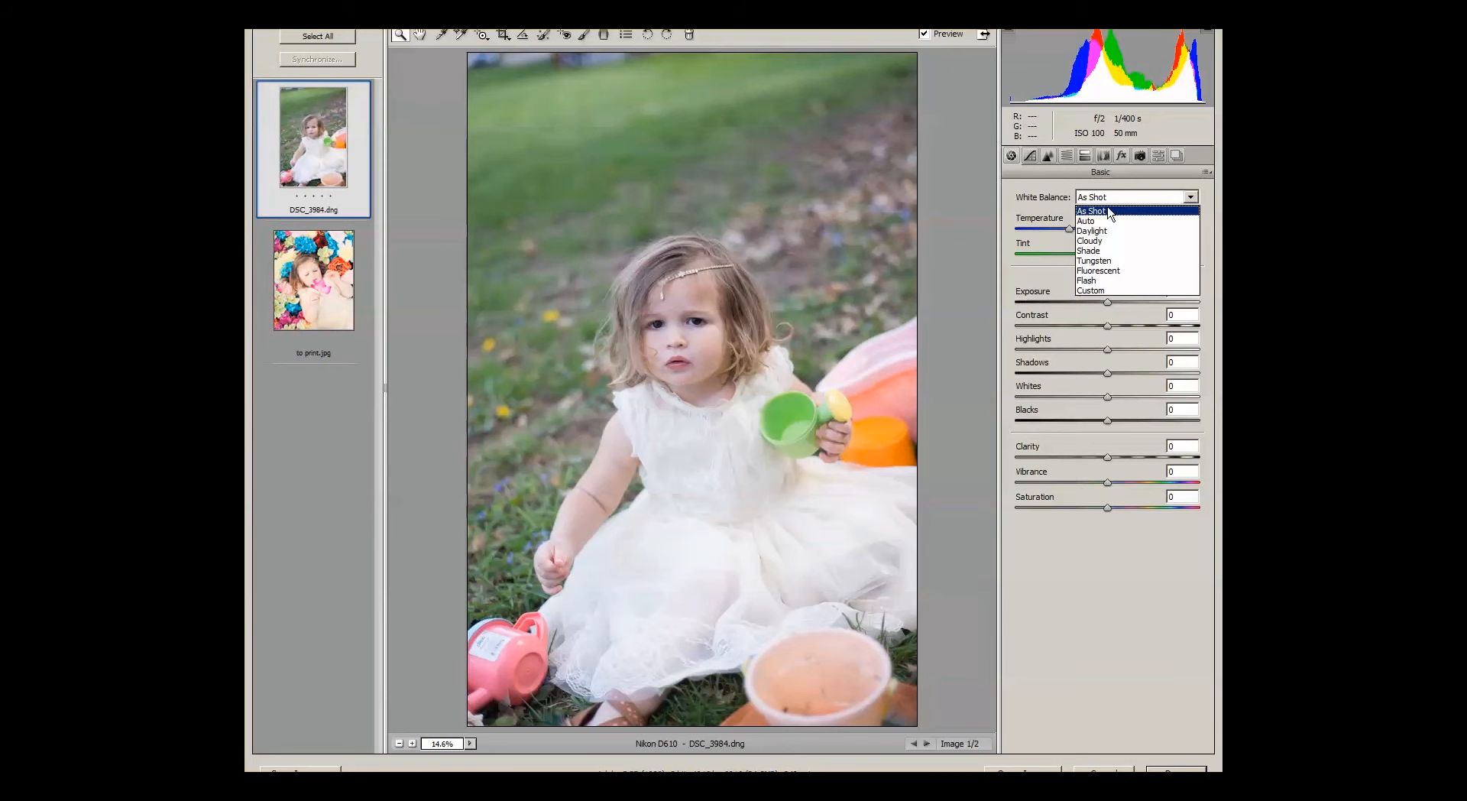
click(1119, 200)
click(1118, 200)
click(1100, 219)
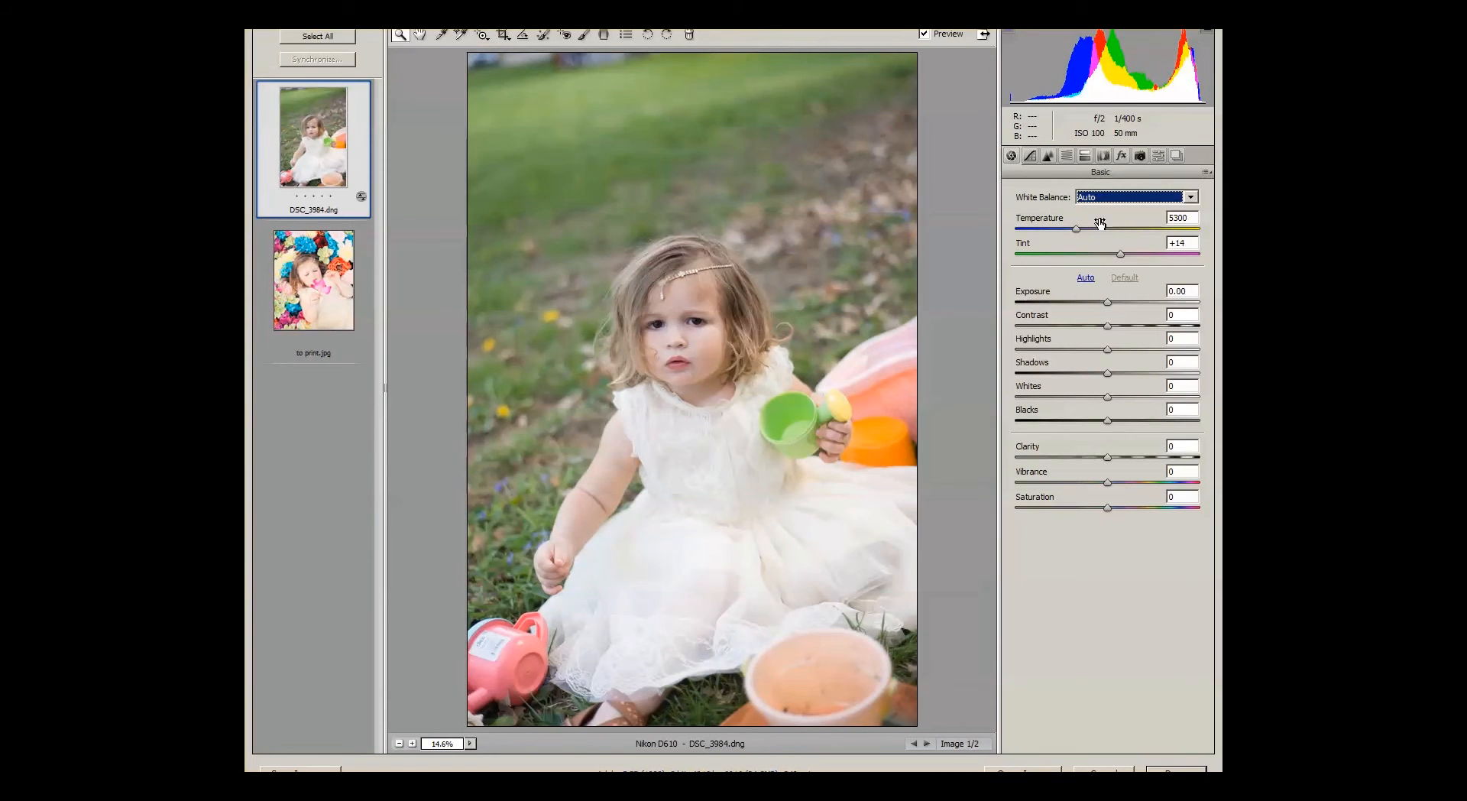
click(1118, 200)
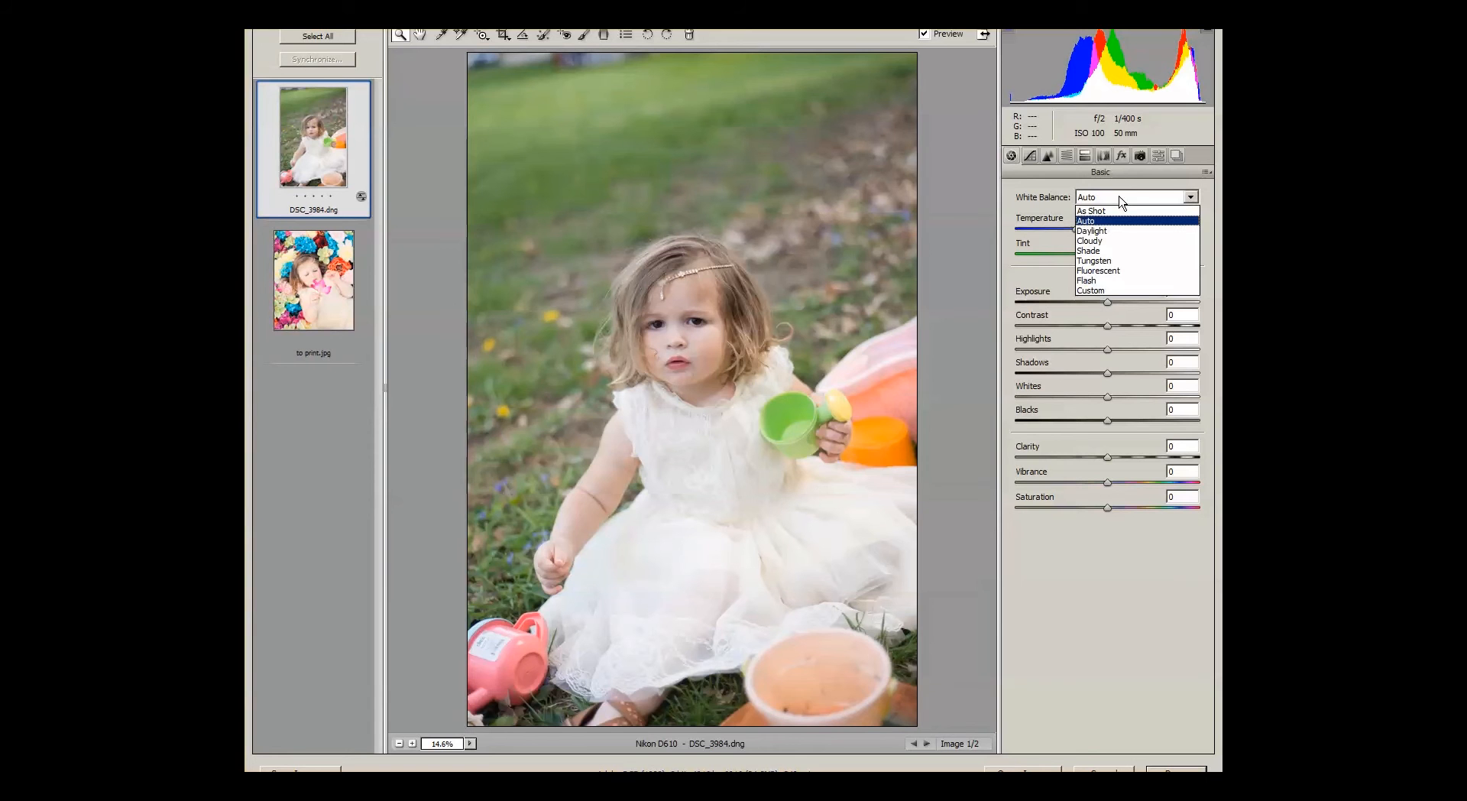
click(1115, 237)
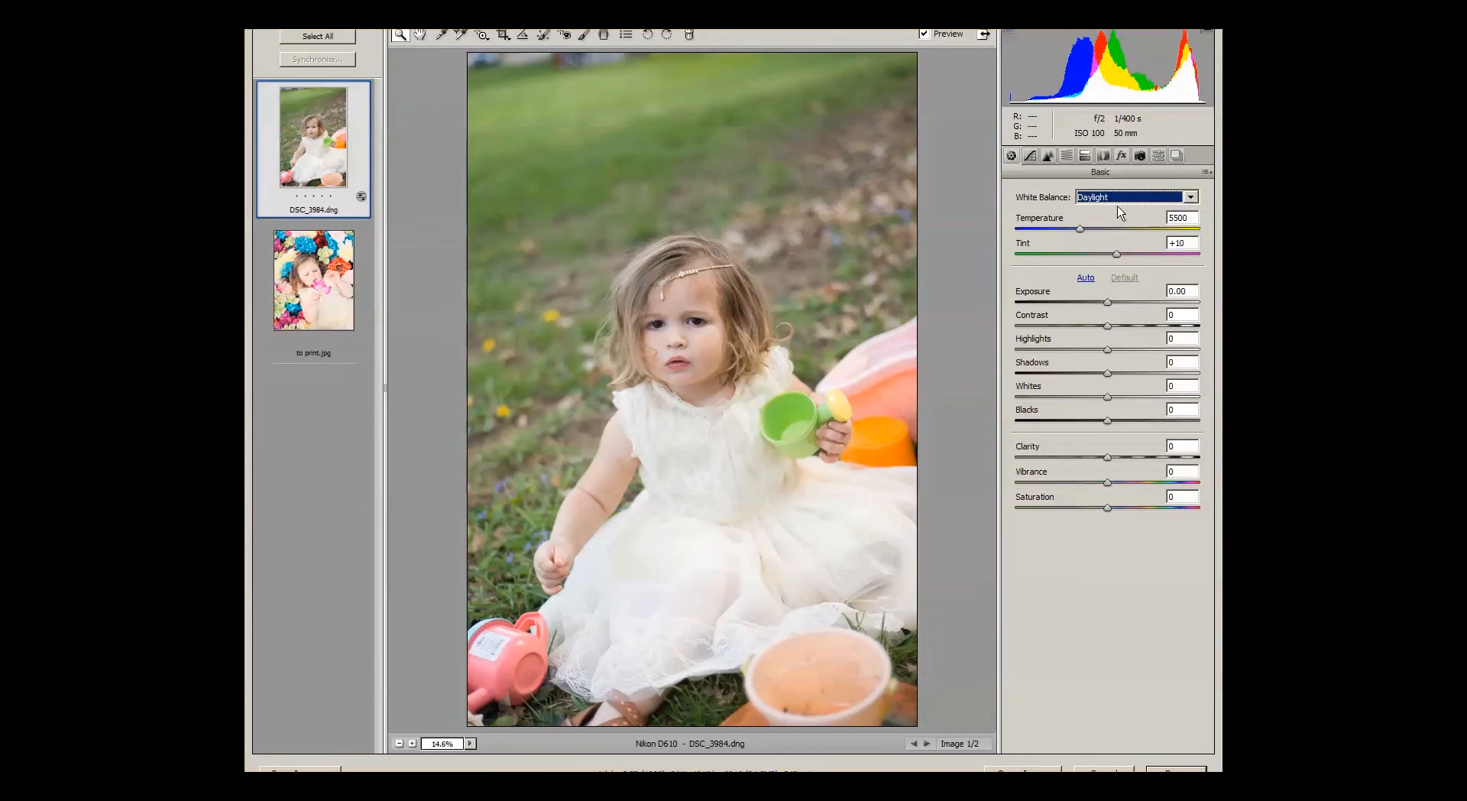
click(1119, 200)
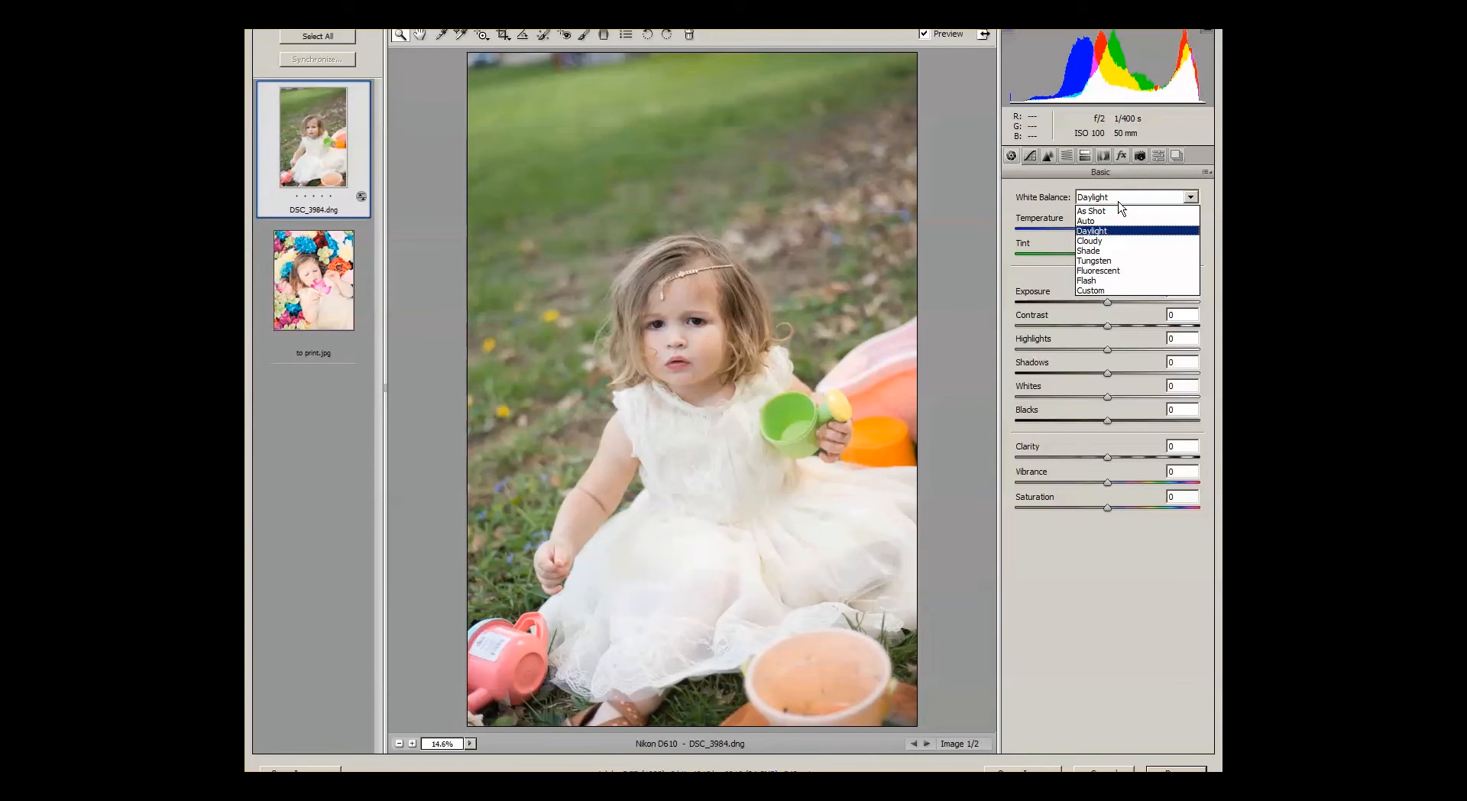
click(1101, 242)
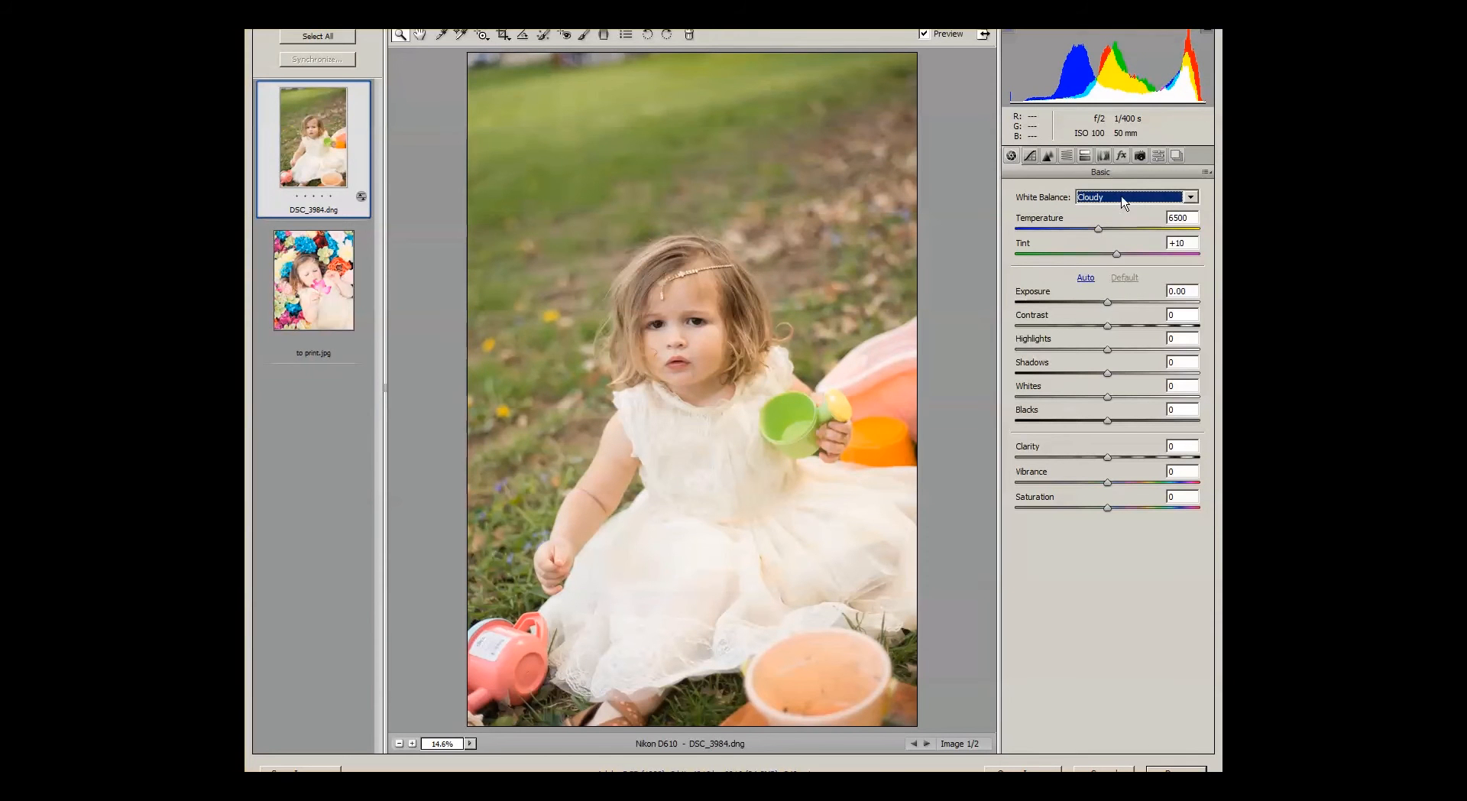
Try the Tungsten, Fluorescent, Flash and Custom white balance presets on the photo
click(1118, 200)
click(1100, 261)
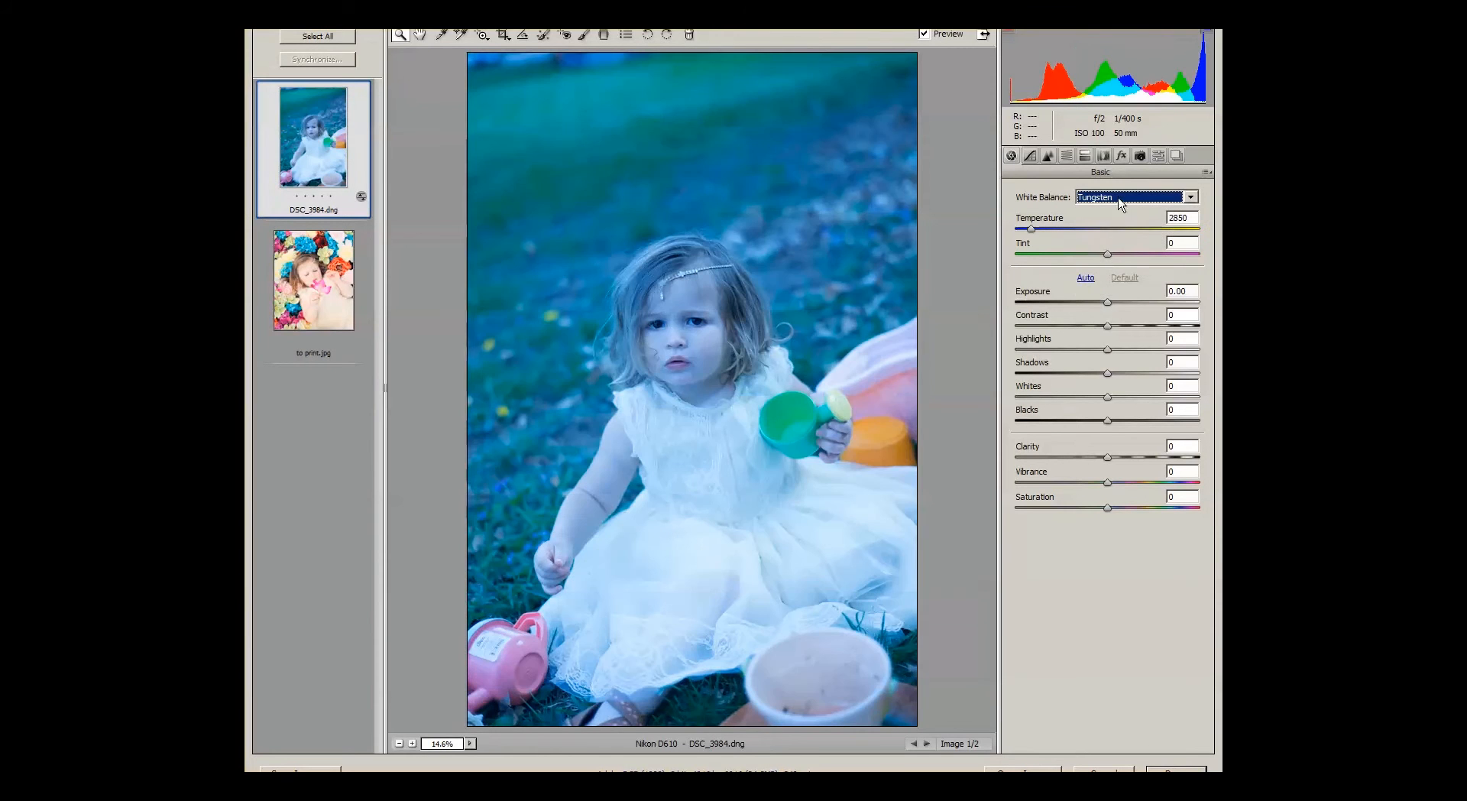
key(Down)
key(Down)
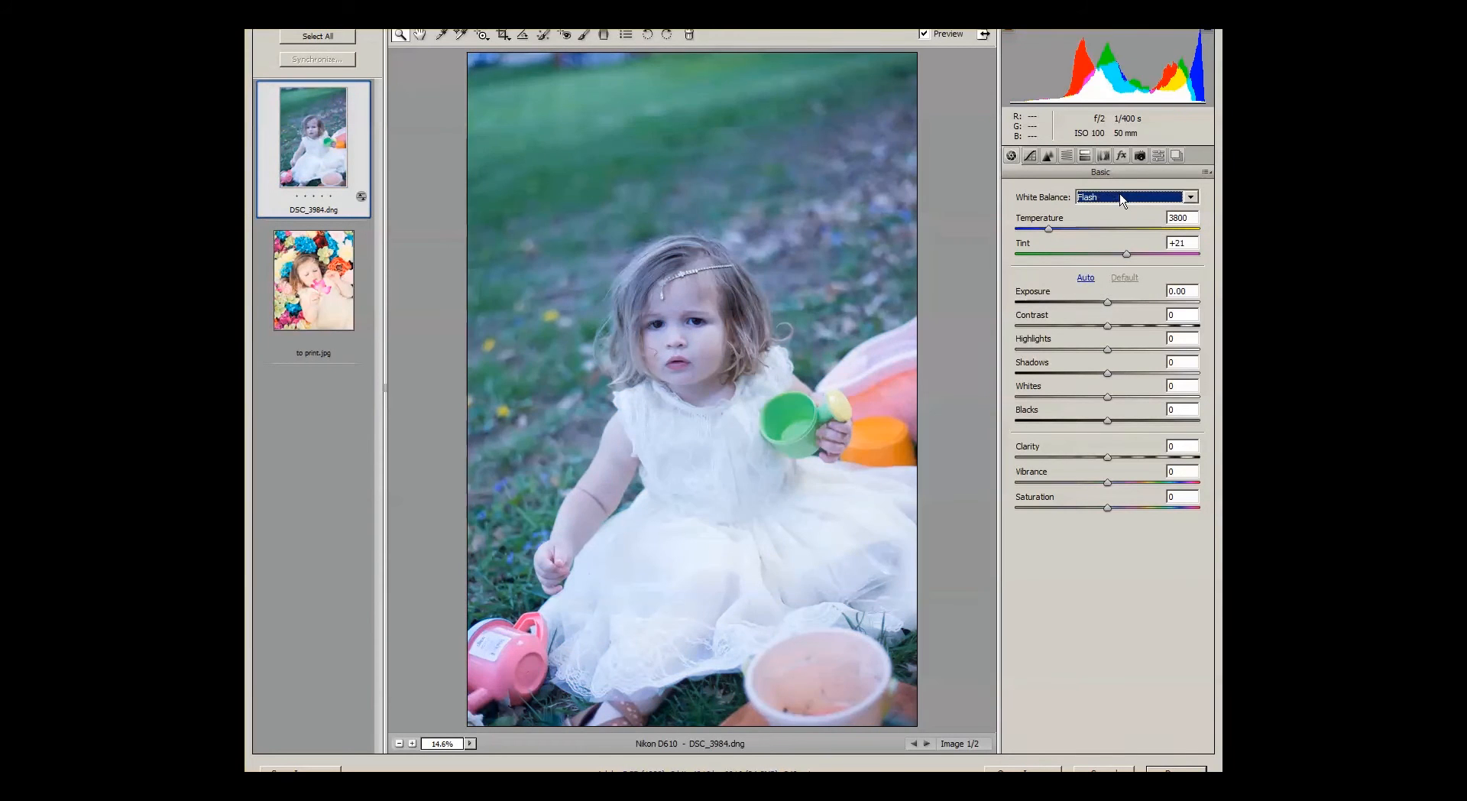
key(Down)
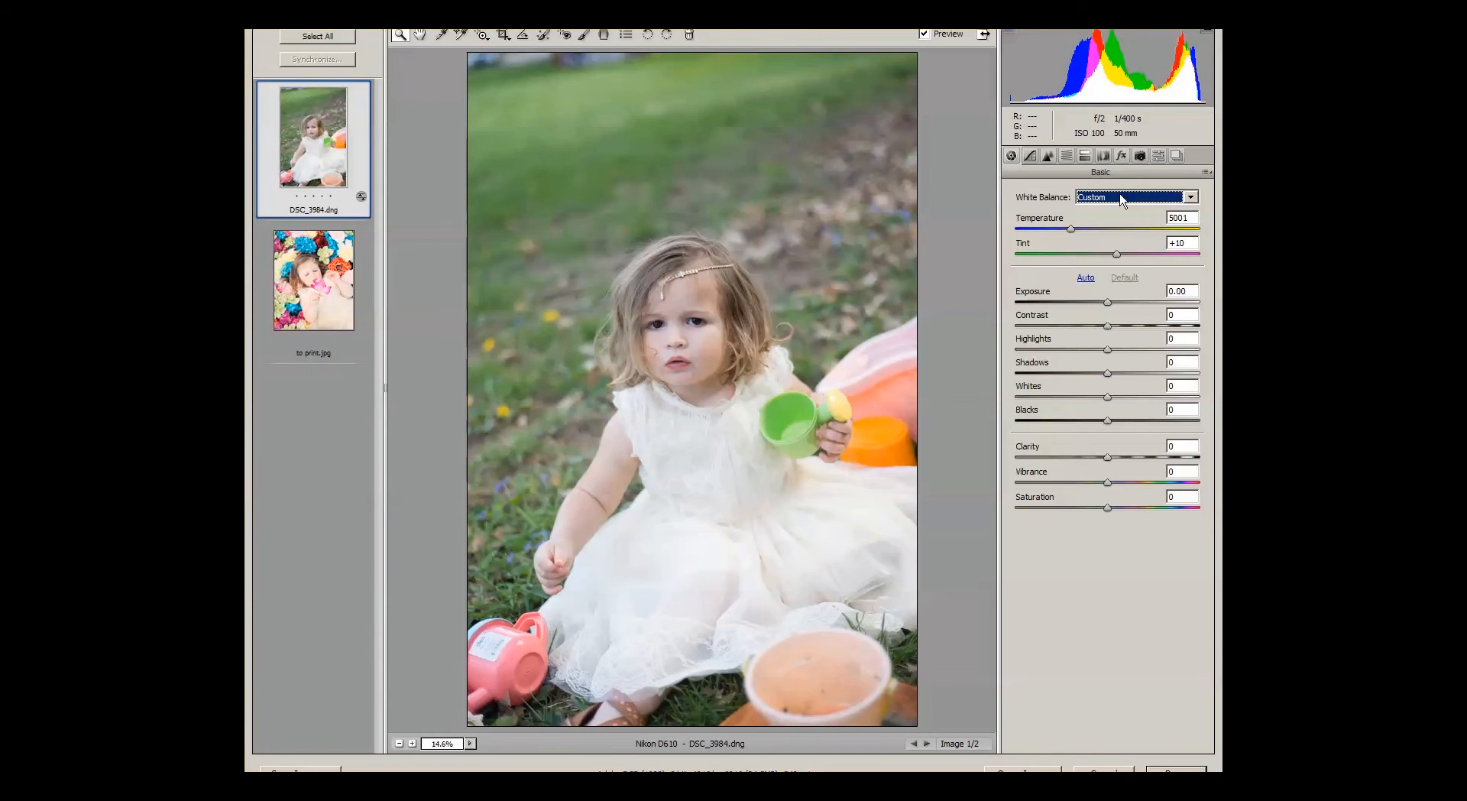
Step back through the white balance presets and restore the photo to As Shot
key(Up)
key(Up)
key(Up)
key(Up)
key(Up)
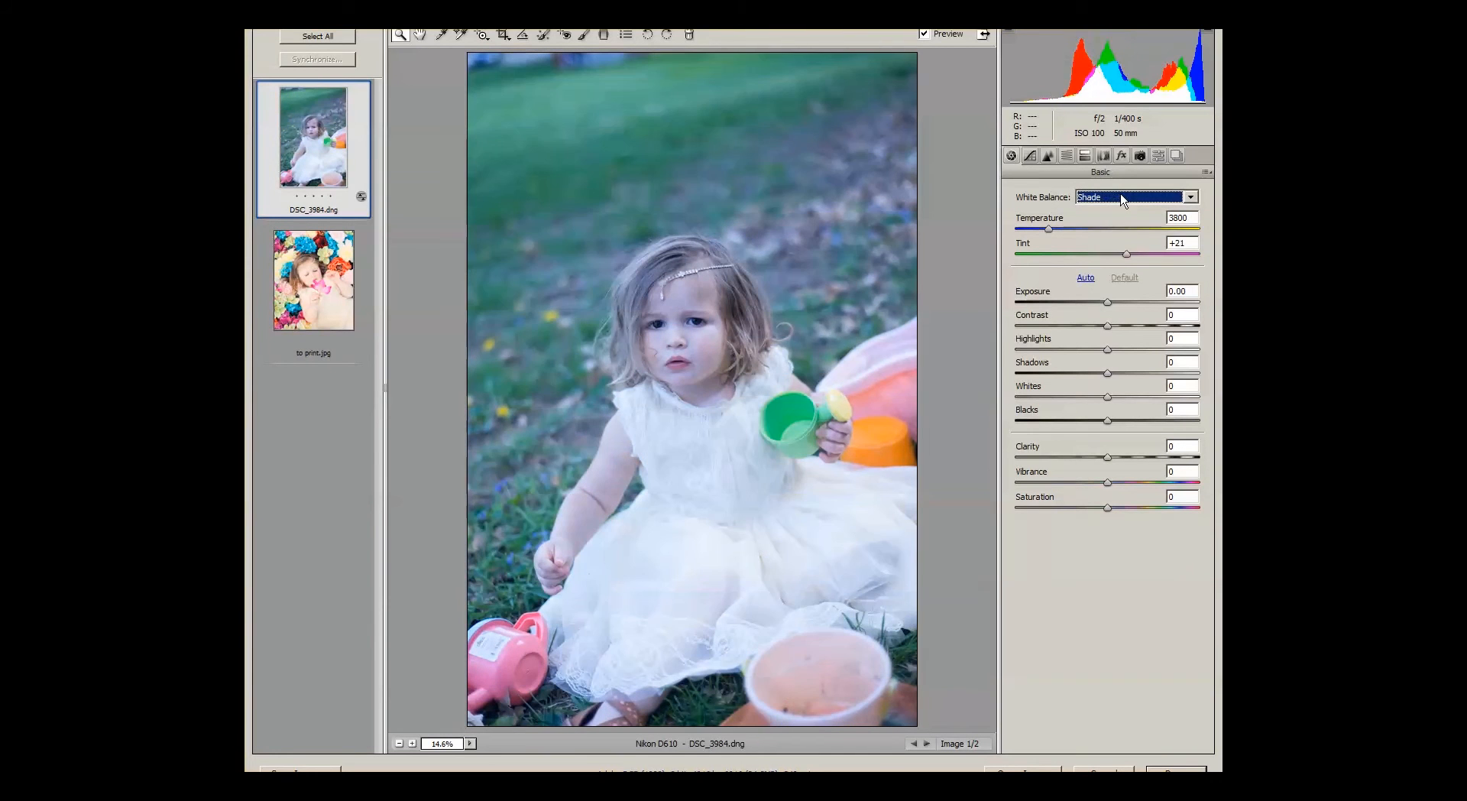
key(Up)
key(Up)
key(Up)
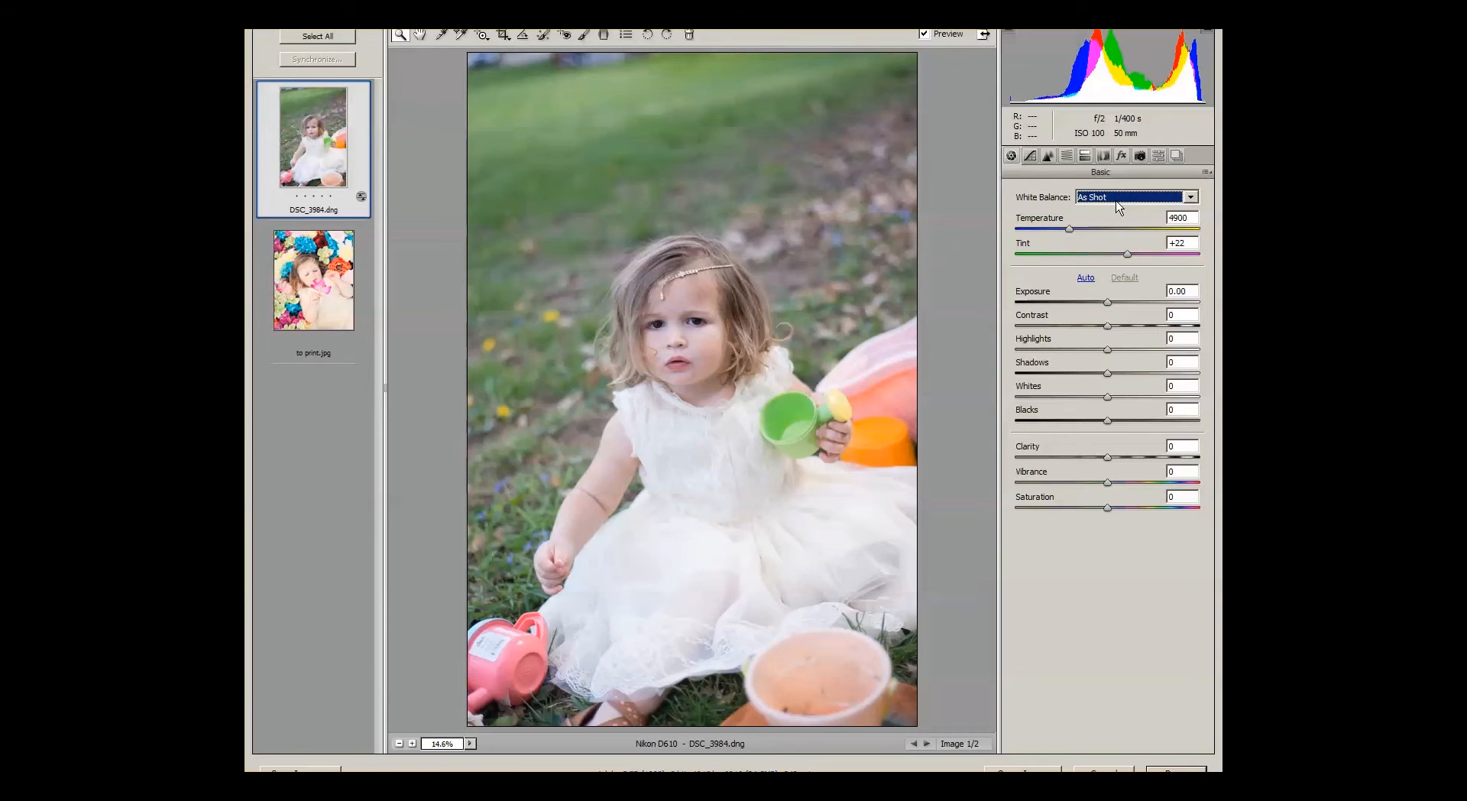
click(1116, 200)
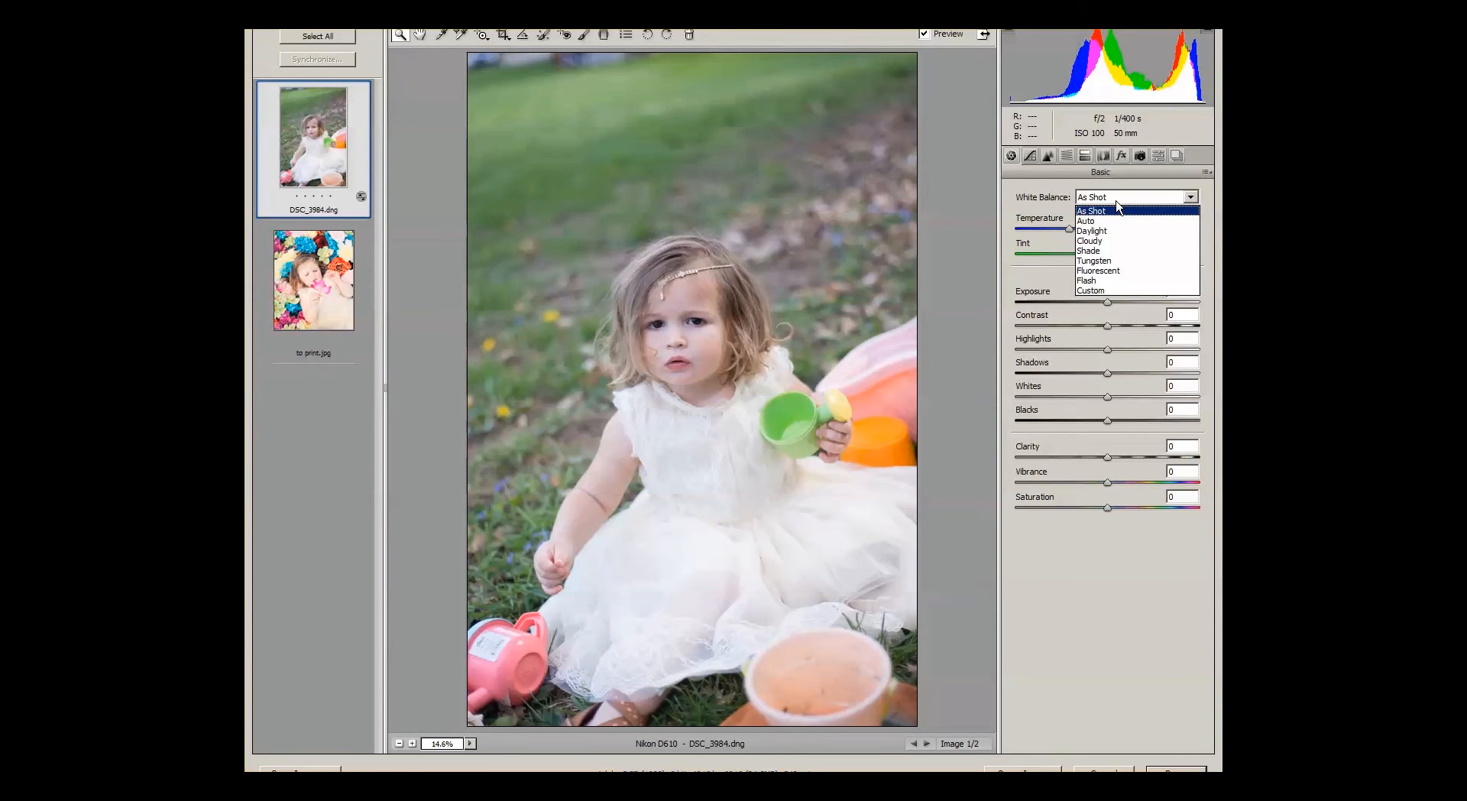
click(1118, 207)
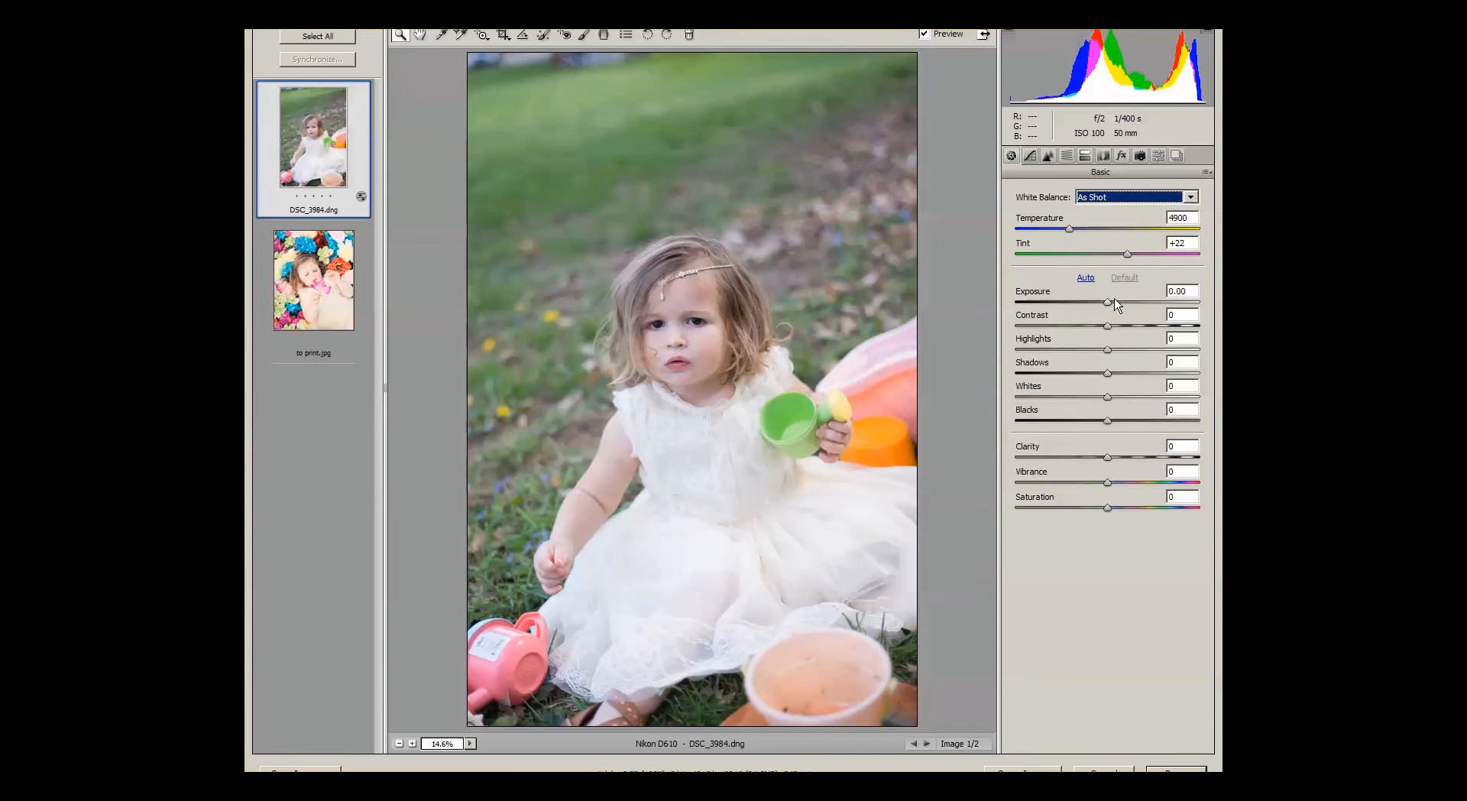
Try an exposure of +1.65, settle on +0.15, and raise the contrast to +9
drag(1107, 302, 1139, 298)
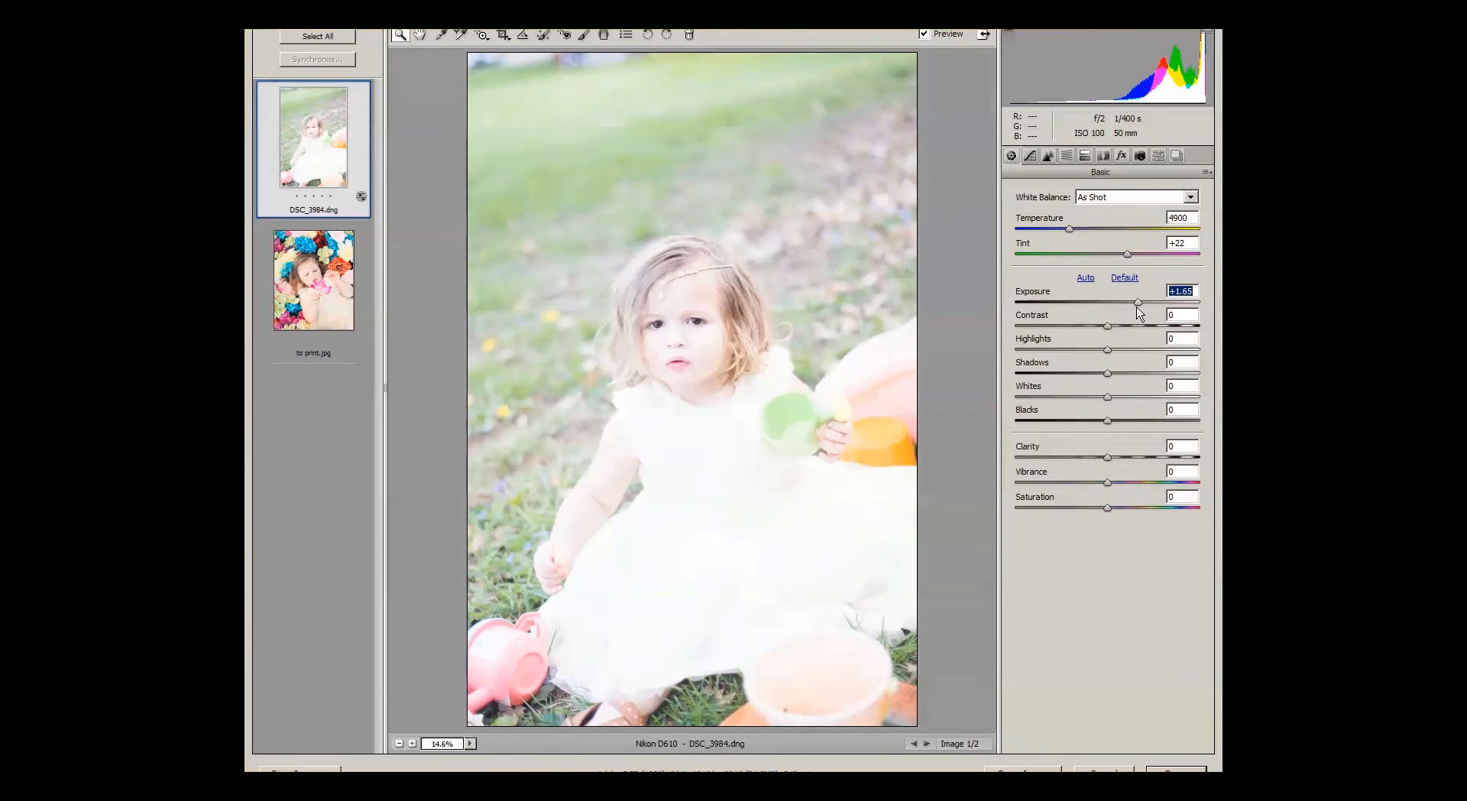
drag(1139, 302, 1108, 313)
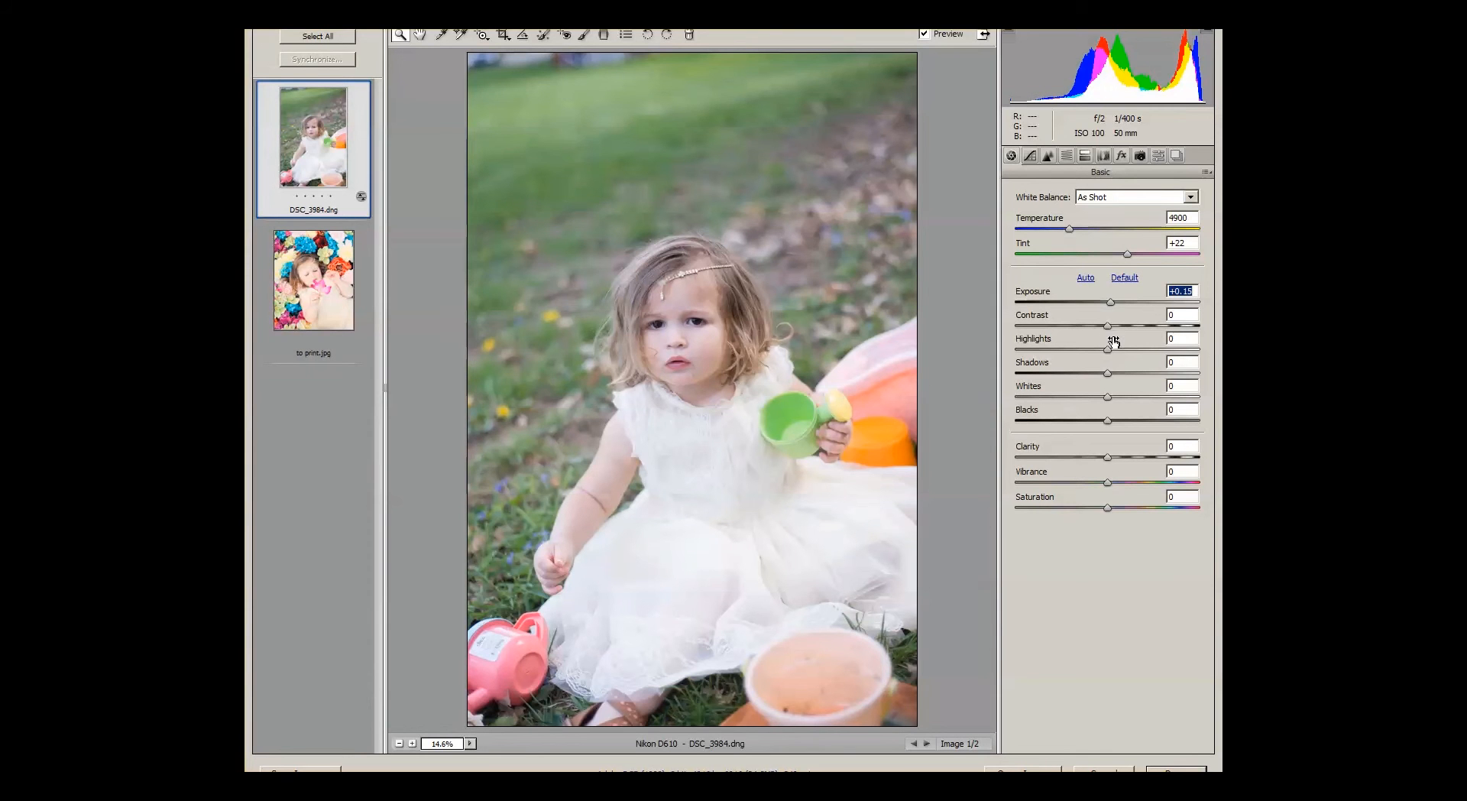
mouse_move(1107, 326)
mouse_down()
mouse_move(1059, 327)
mouse_move(1188, 325)
mouse_move(1012, 331)
mouse_move(1109, 327)
mouse_up()
drag(1108, 326, 1116, 327)
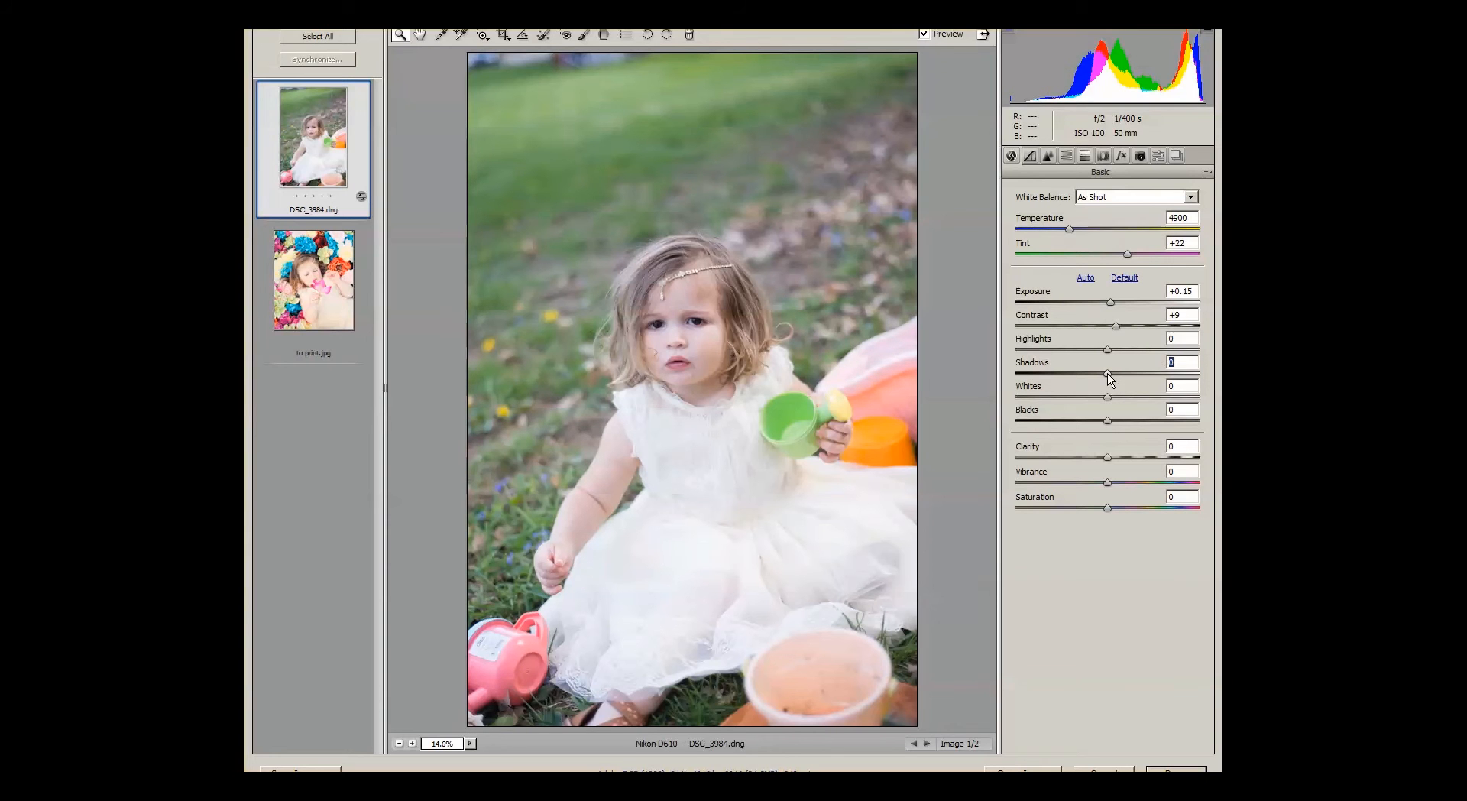
Try Shadows at -22 and Whites at +57, resetting each to 0
mouse_move(1108, 374)
mouse_down()
mouse_move(1220, 375)
mouse_move(1031, 374)
mouse_move(1089, 374)
mouse_up()
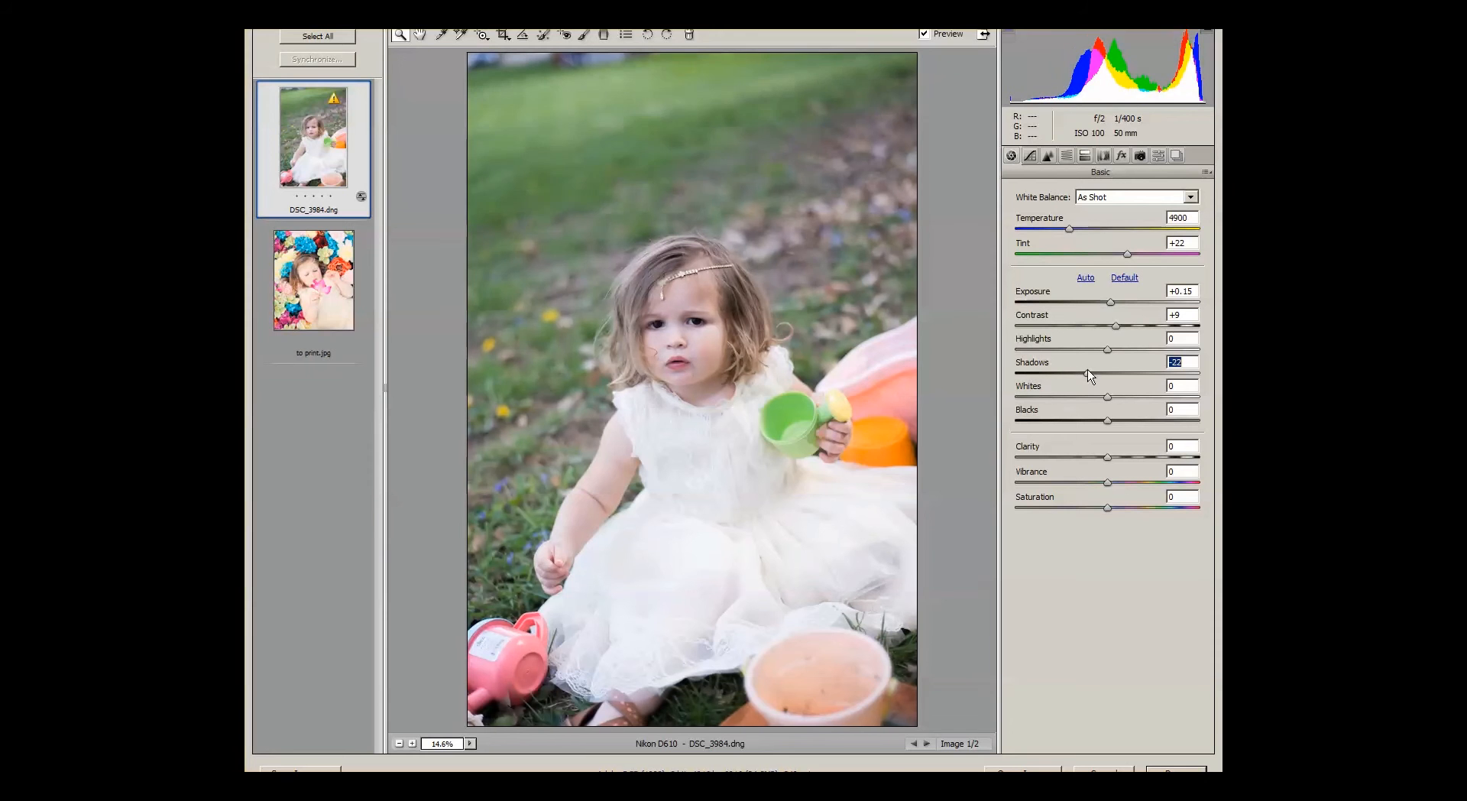
text(0)
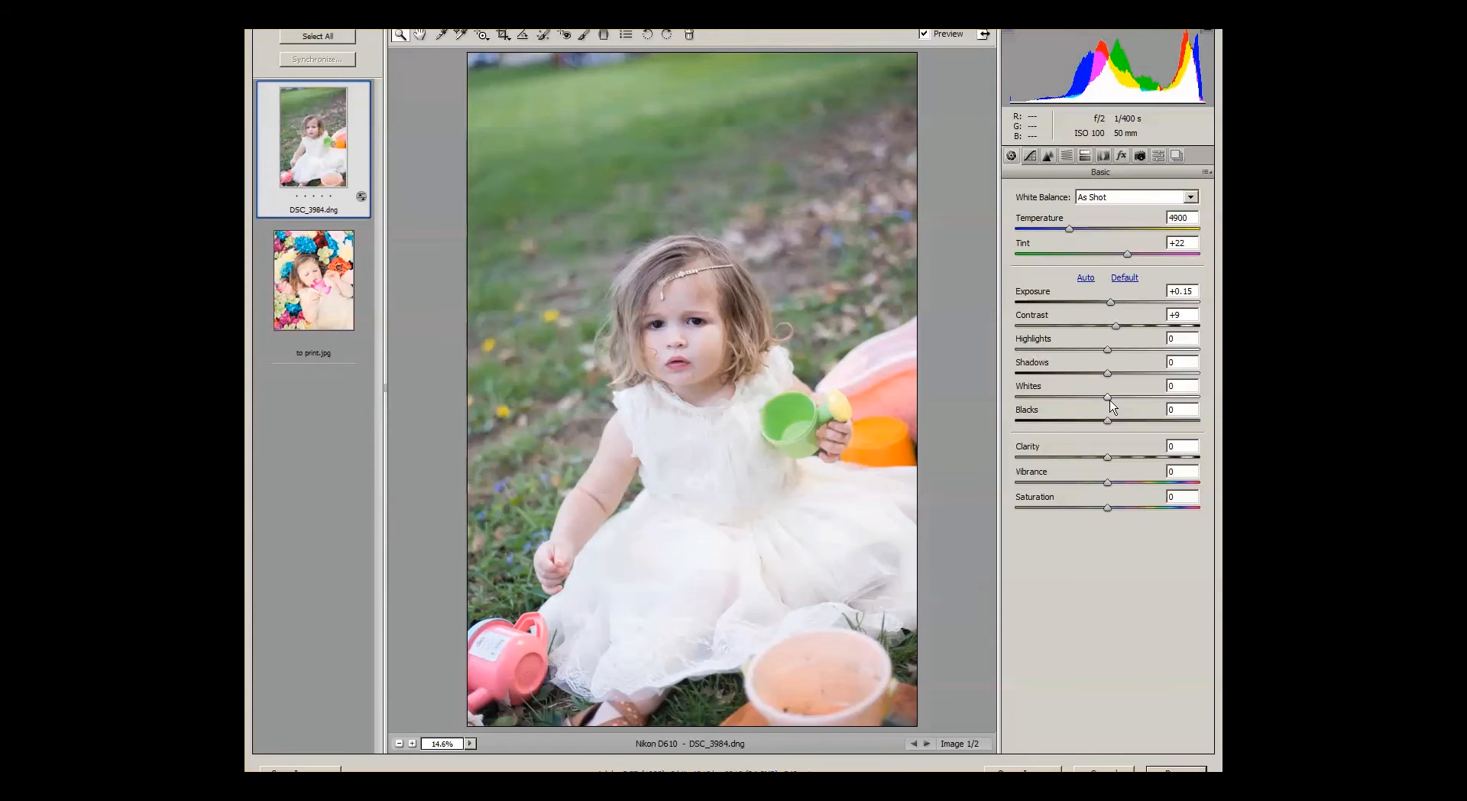
drag(1107, 419, 1153, 394)
double_click(1041, 421)
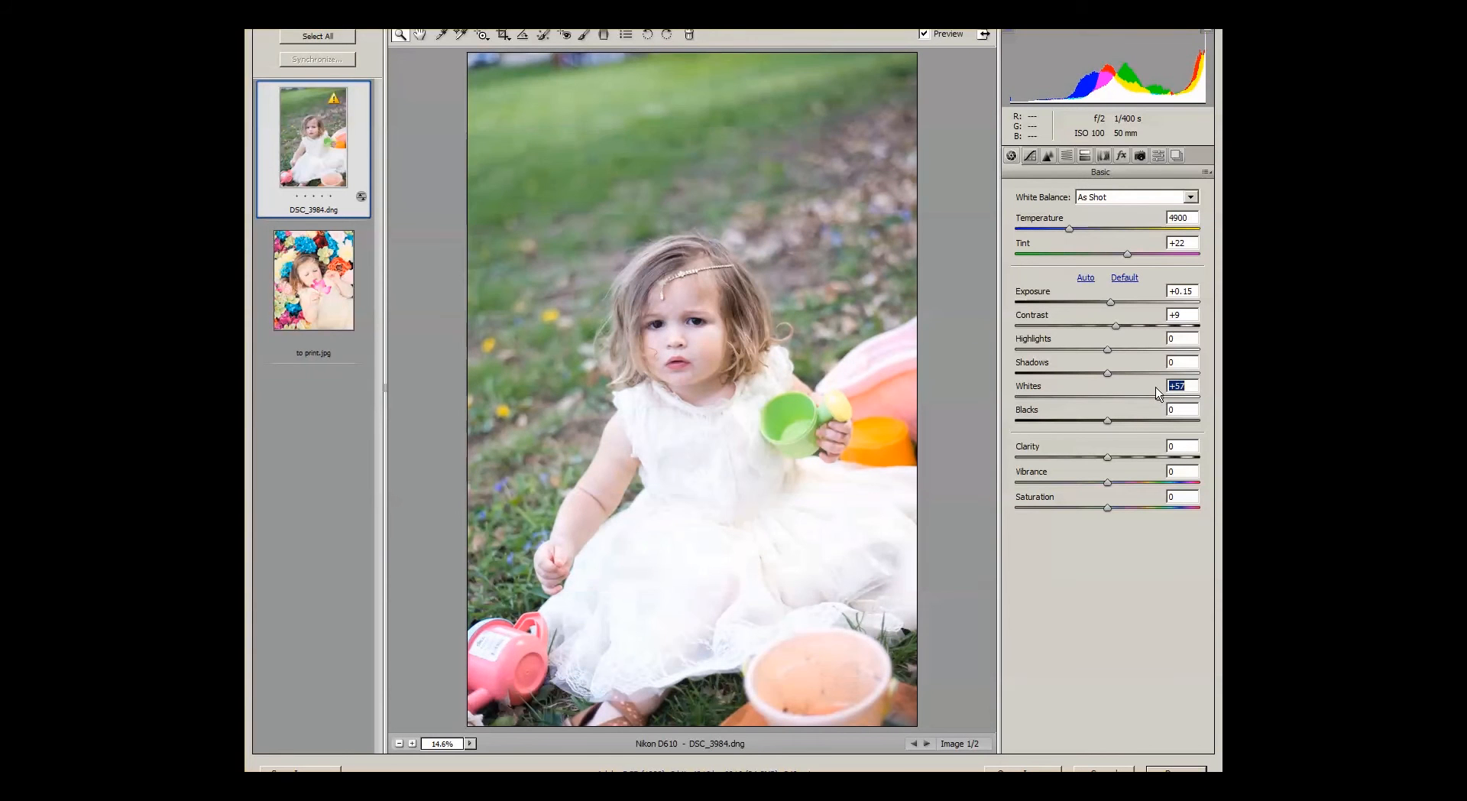
double_click(1151, 396)
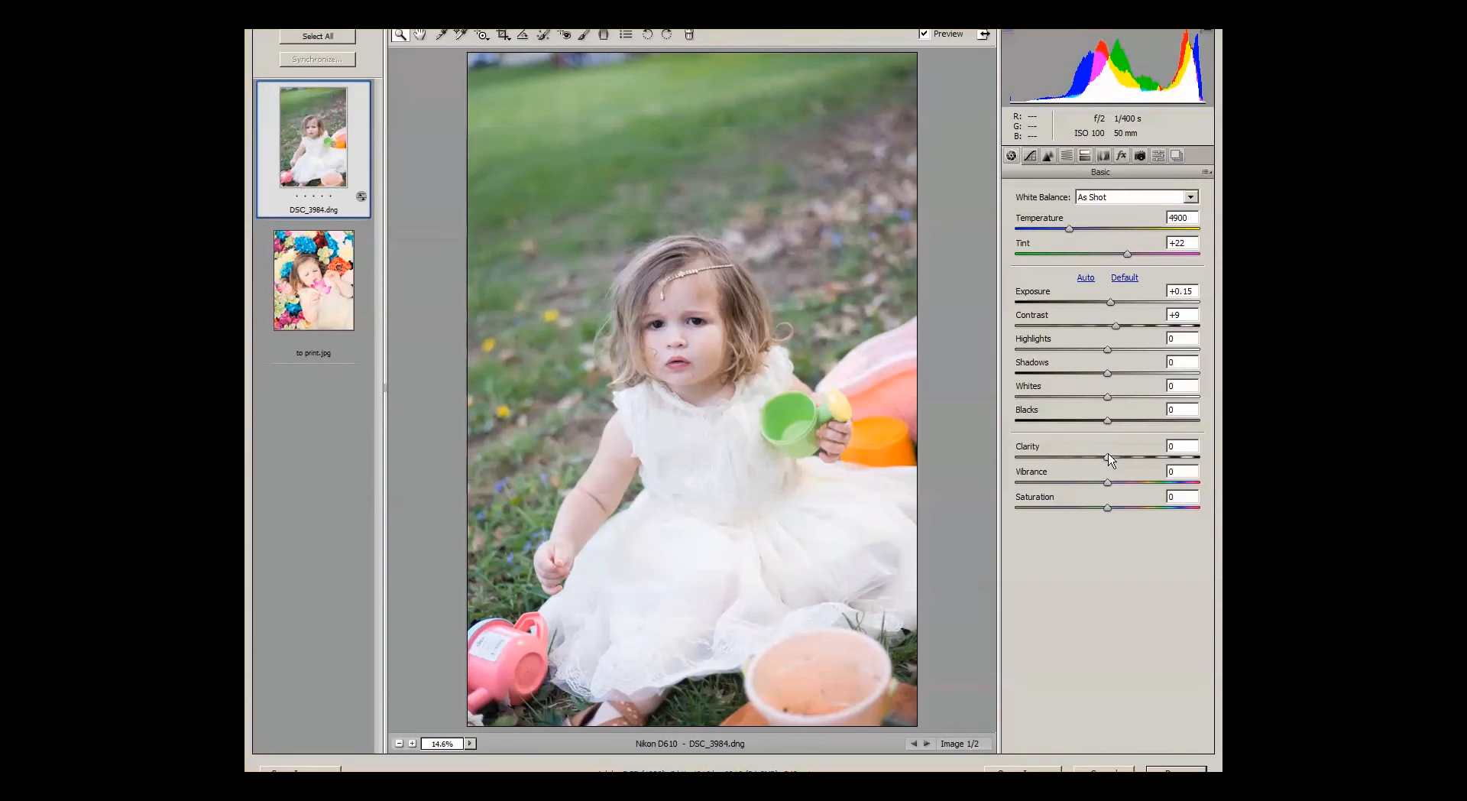
Try a slightly positive Clarity on the photo and lower it to -68 for a soft look
drag(1108, 458, 1122, 457)
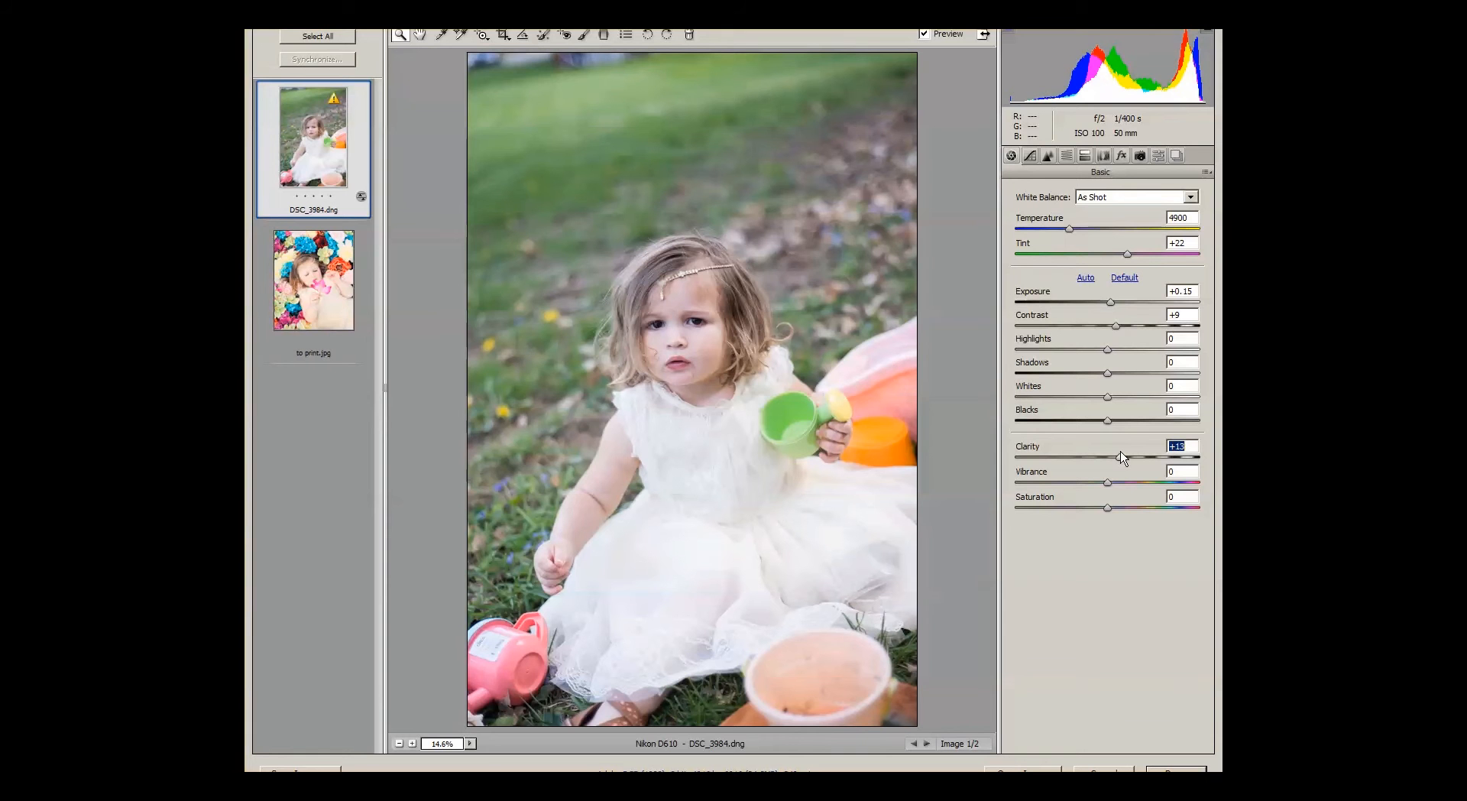
mouse_move(1121, 457)
mouse_down()
mouse_move(1051, 467)
mouse_move(1123, 464)
mouse_move(1089, 469)
mouse_move(1109, 461)
mouse_up()
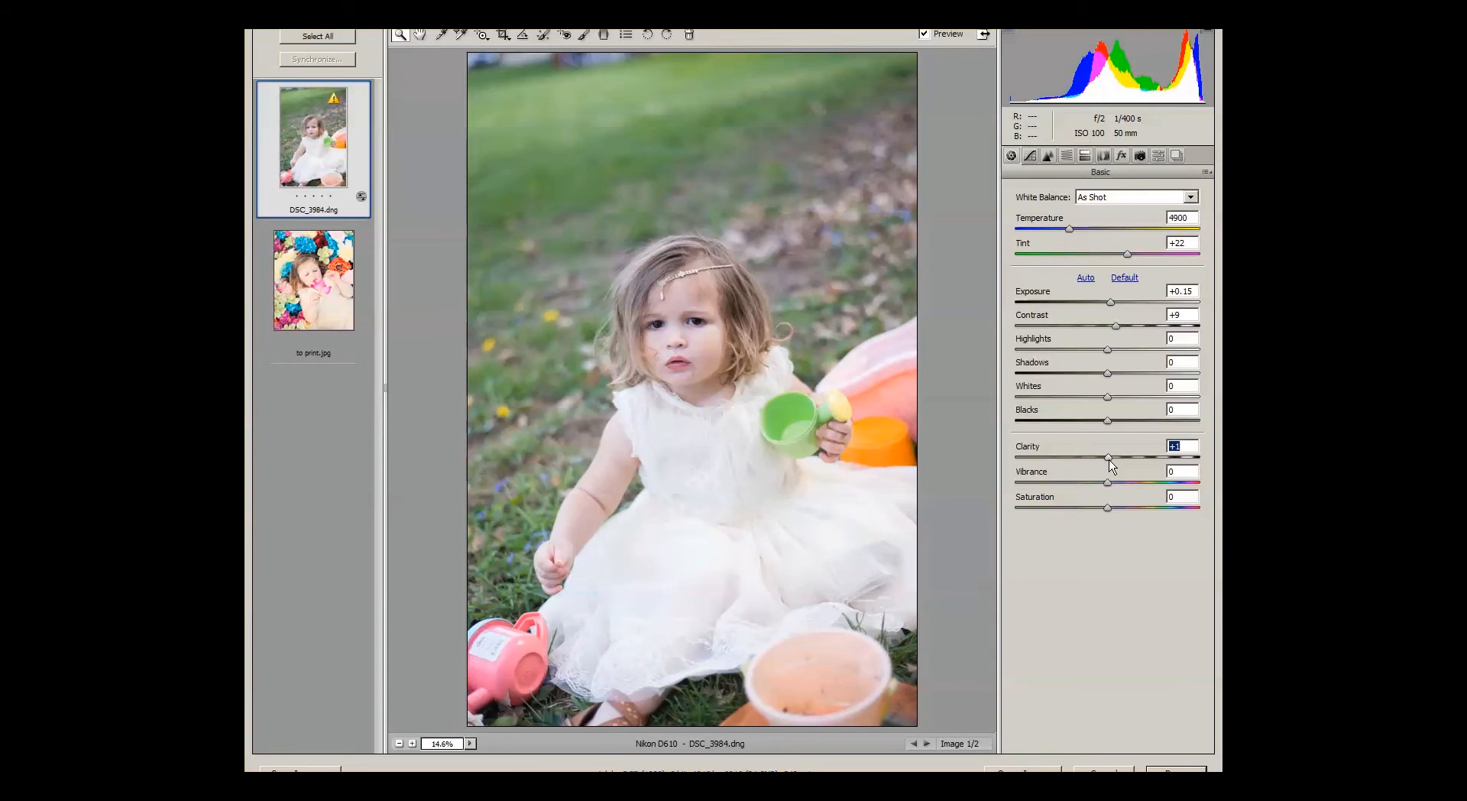
drag(1109, 460, 1046, 464)
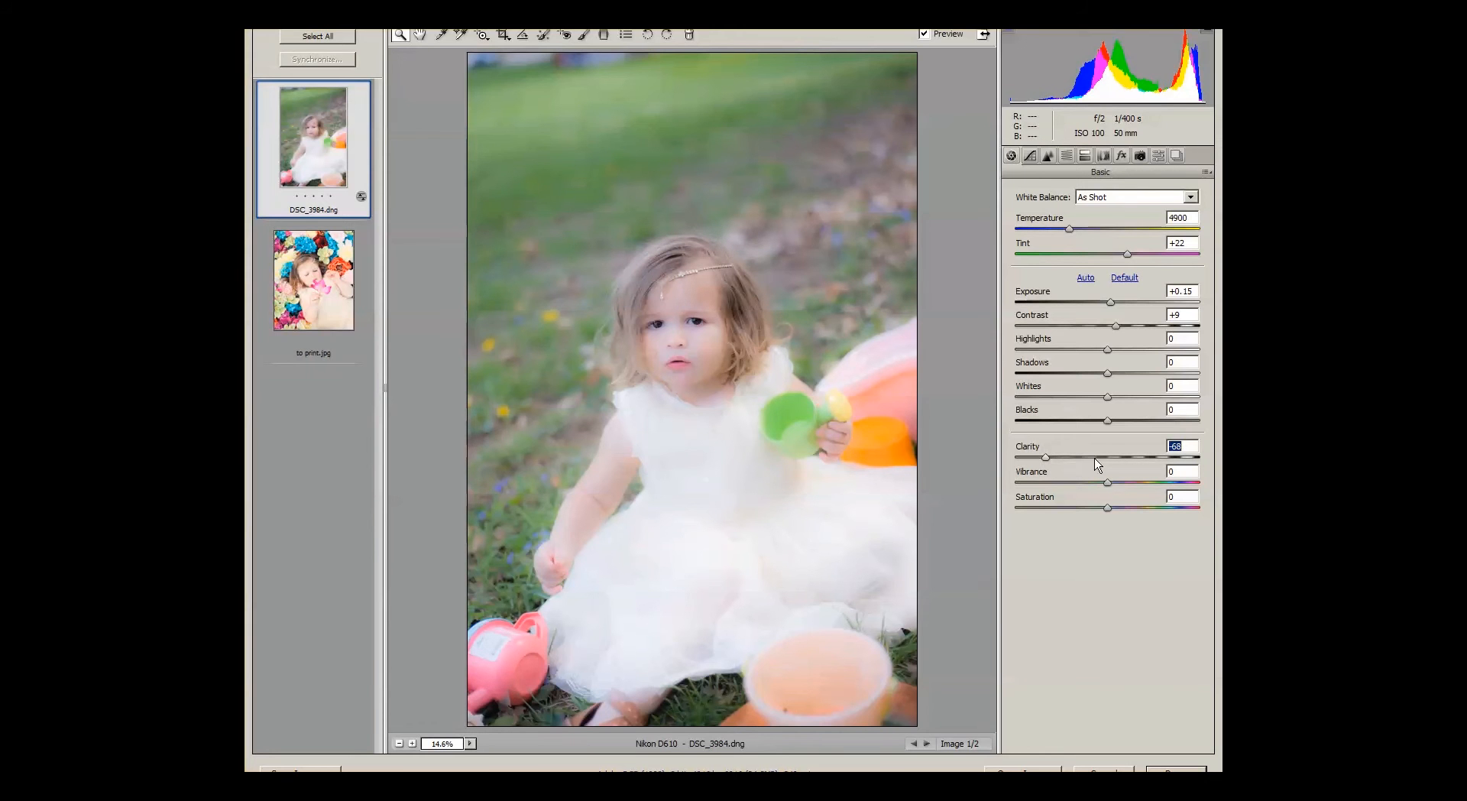
Reset Clarity to 0 and try lowering Saturation to -23, returning it to 0
text(0)
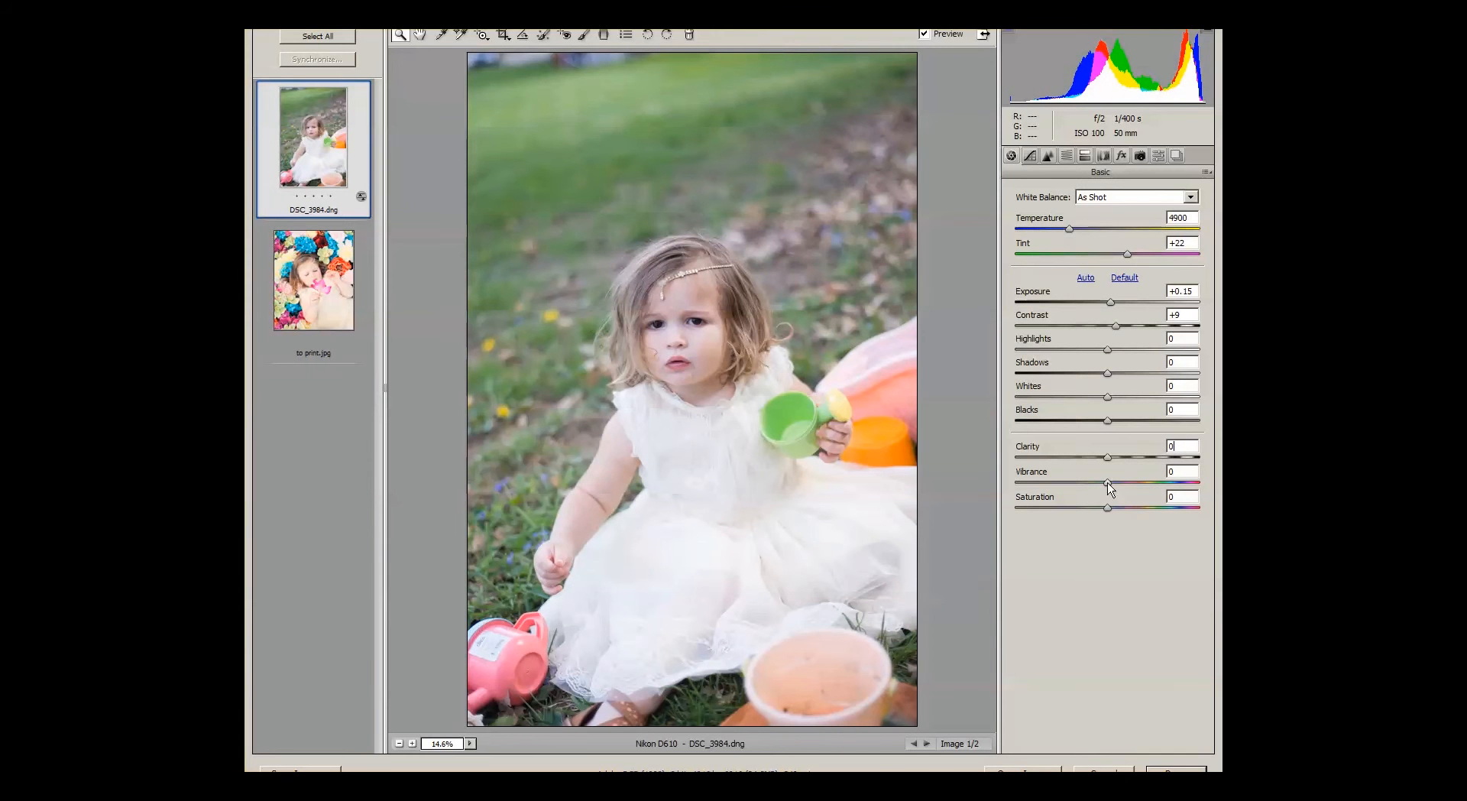
mouse_move(1108, 483)
mouse_down()
mouse_move(1160, 483)
mouse_move(1015, 483)
mouse_move(1110, 489)
mouse_up()
mouse_move(1109, 509)
mouse_down()
mouse_move(1188, 512)
mouse_move(1058, 509)
mouse_move(1091, 508)
mouse_up()
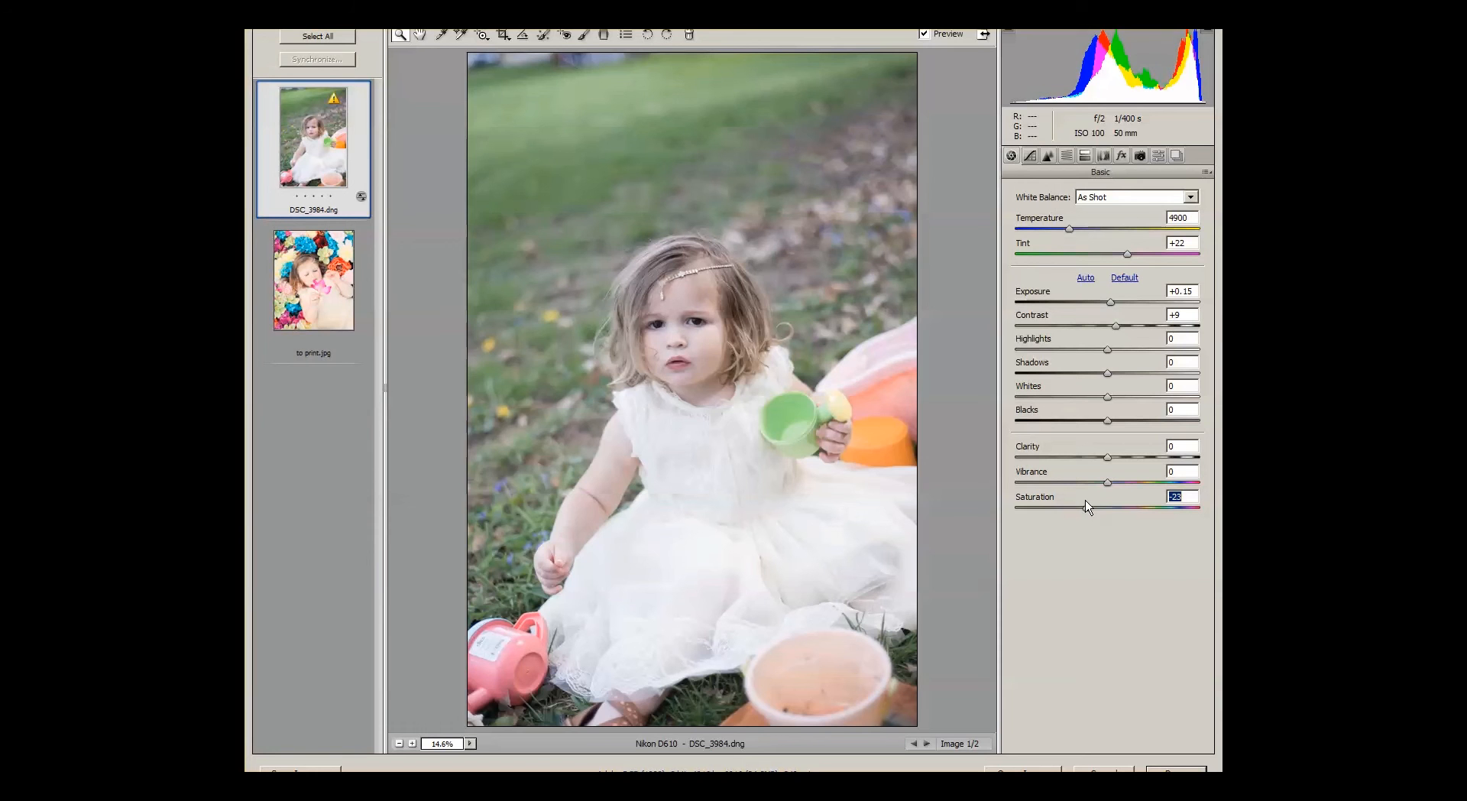
mouse_move(1086, 506)
mouse_down()
mouse_move(1016, 512)
mouse_move(1084, 507)
mouse_up()
double_click(1084, 508)
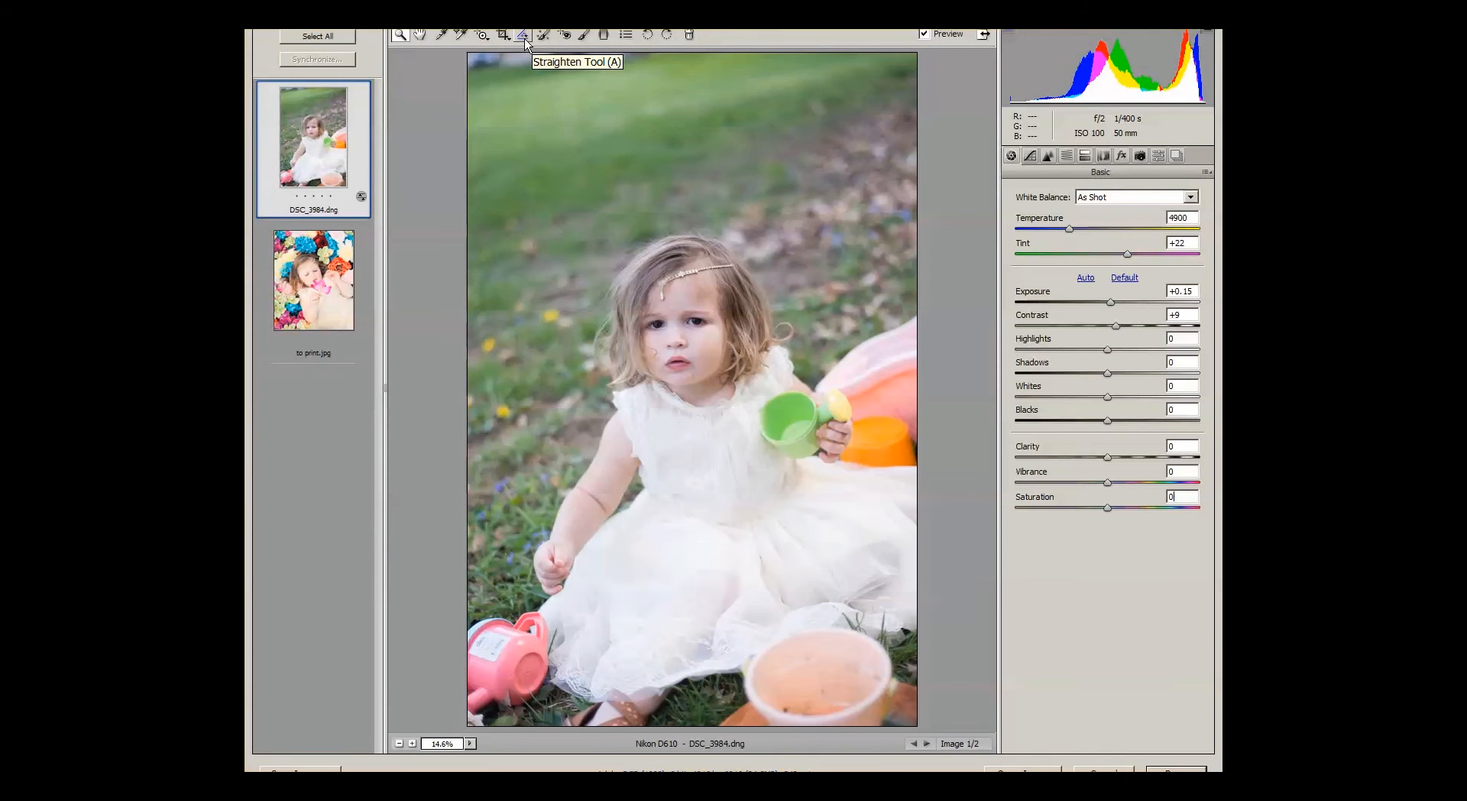
Set up a new Adjustment Brush with Sharpness -87, Exposure 0 and brush size 16, keeping Clarity at -78
click(586, 36)
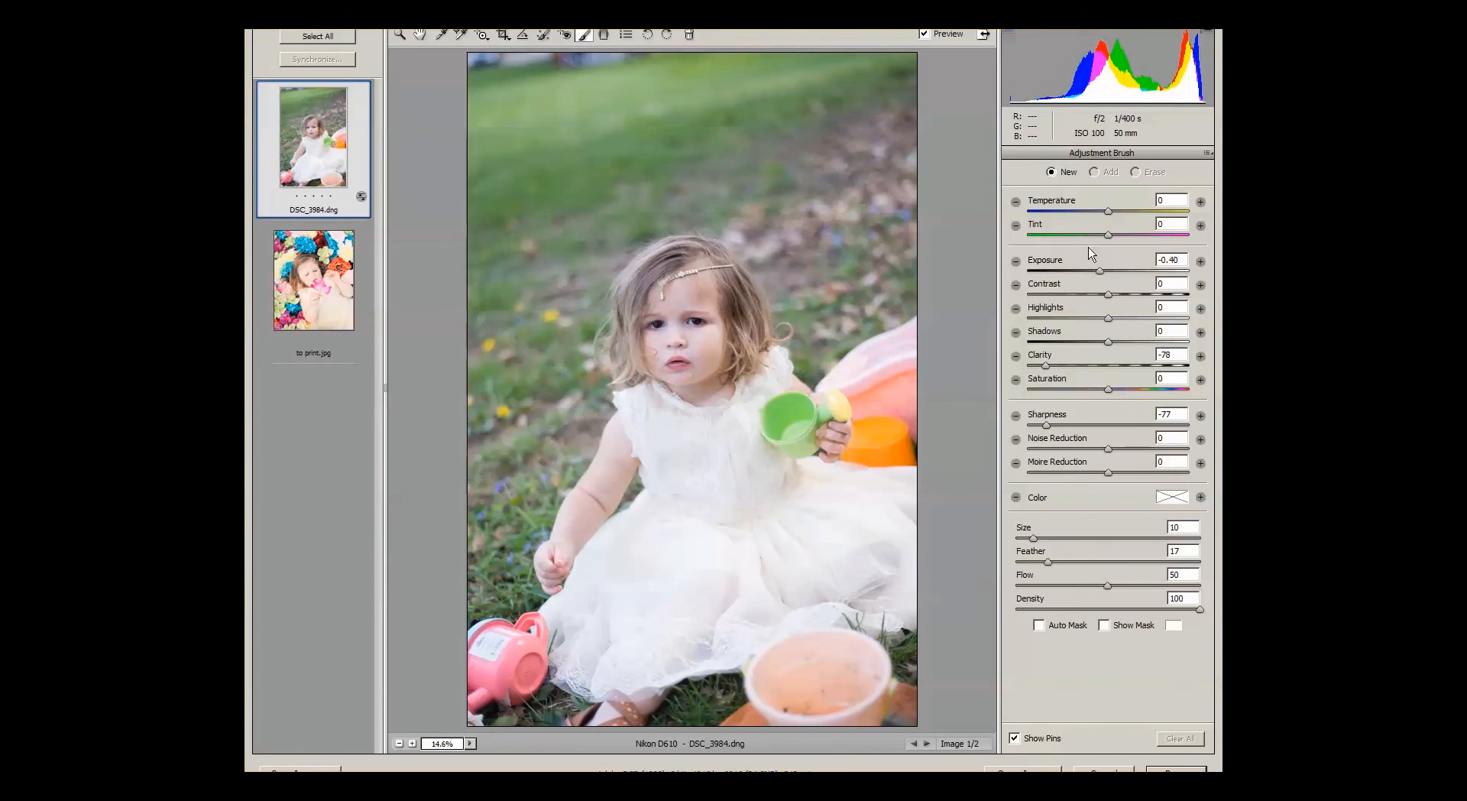
click(1052, 172)
mouse_move(1046, 425)
mouse_down()
mouse_move(1006, 429)
mouse_move(1123, 429)
mouse_move(988, 423)
mouse_move(1040, 427)
mouse_up()
click(1182, 259)
double_click(1182, 257)
text(0)
drag(1033, 538, 1036, 537)
Paint the softening adjustment over the grass and leaves around the girl and along the photo's edges
mouse_move(785, 139)
mouse_down()
mouse_move(853, 310)
mouse_move(843, 118)
mouse_move(885, 325)
mouse_move(875, 148)
mouse_move(885, 344)
mouse_move(907, 411)
mouse_move(870, 58)
mouse_move(453, 84)
mouse_move(663, 81)
mouse_move(538, 188)
mouse_move(567, 227)
mouse_move(620, 154)
mouse_move(528, 402)
mouse_move(534, 268)
mouse_move(465, 553)
mouse_move(476, 565)
mouse_move(476, 514)
mouse_move(451, 594)
mouse_move(472, 701)
mouse_move(477, 619)
mouse_move(528, 704)
mouse_move(504, 655)
mouse_move(509, 671)
mouse_move(755, 703)
mouse_move(660, 713)
mouse_move(726, 715)
mouse_move(911, 662)
mouse_move(841, 723)
mouse_move(845, 705)
mouse_move(813, 704)
mouse_move(893, 674)
mouse_move(911, 649)
mouse_move(820, 701)
mouse_move(842, 677)
mouse_up()
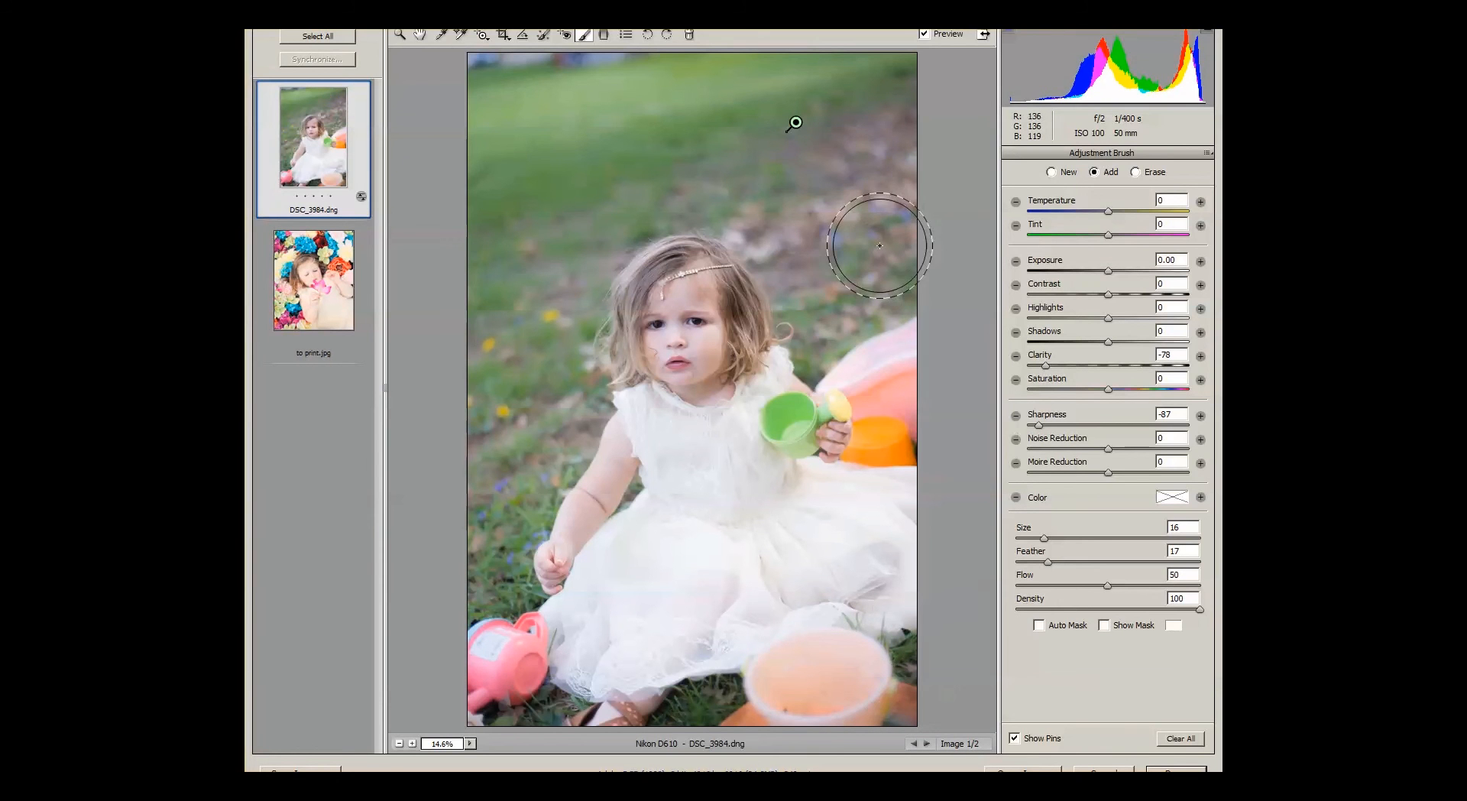
mouse_move(879, 245)
mouse_down()
mouse_move(889, 326)
mouse_move(930, 419)
mouse_up()
mouse_move(836, 170)
mouse_down()
mouse_move(881, 324)
mouse_move(908, 317)
mouse_up()
mouse_move(680, 147)
mouse_down()
mouse_move(608, 149)
mouse_move(468, 367)
mouse_up()
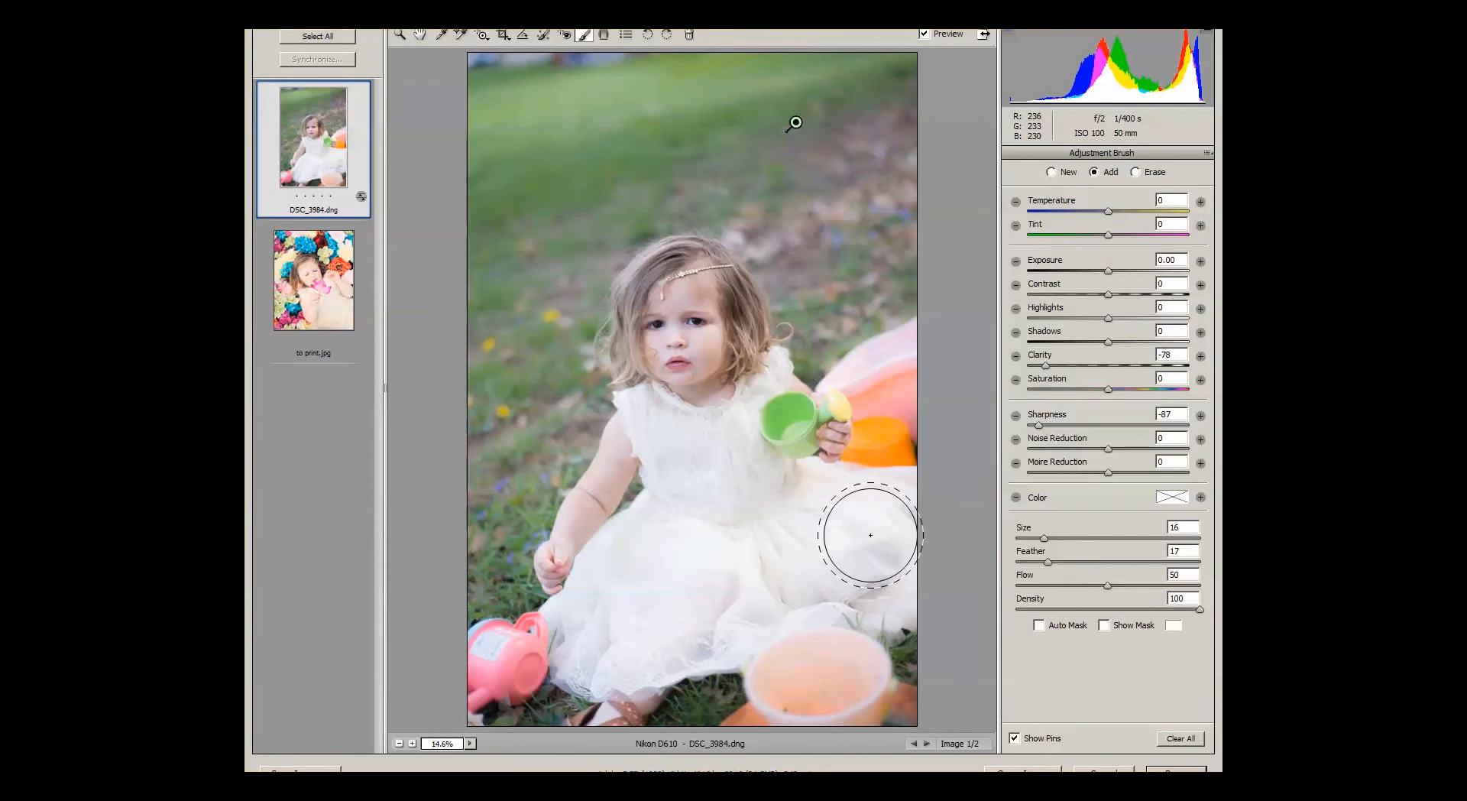
mouse_move(814, 108)
mouse_down()
mouse_move(843, 111)
mouse_move(841, 90)
mouse_move(719, 76)
mouse_move(901, 194)
mouse_move(890, 275)
mouse_move(835, 104)
mouse_up()
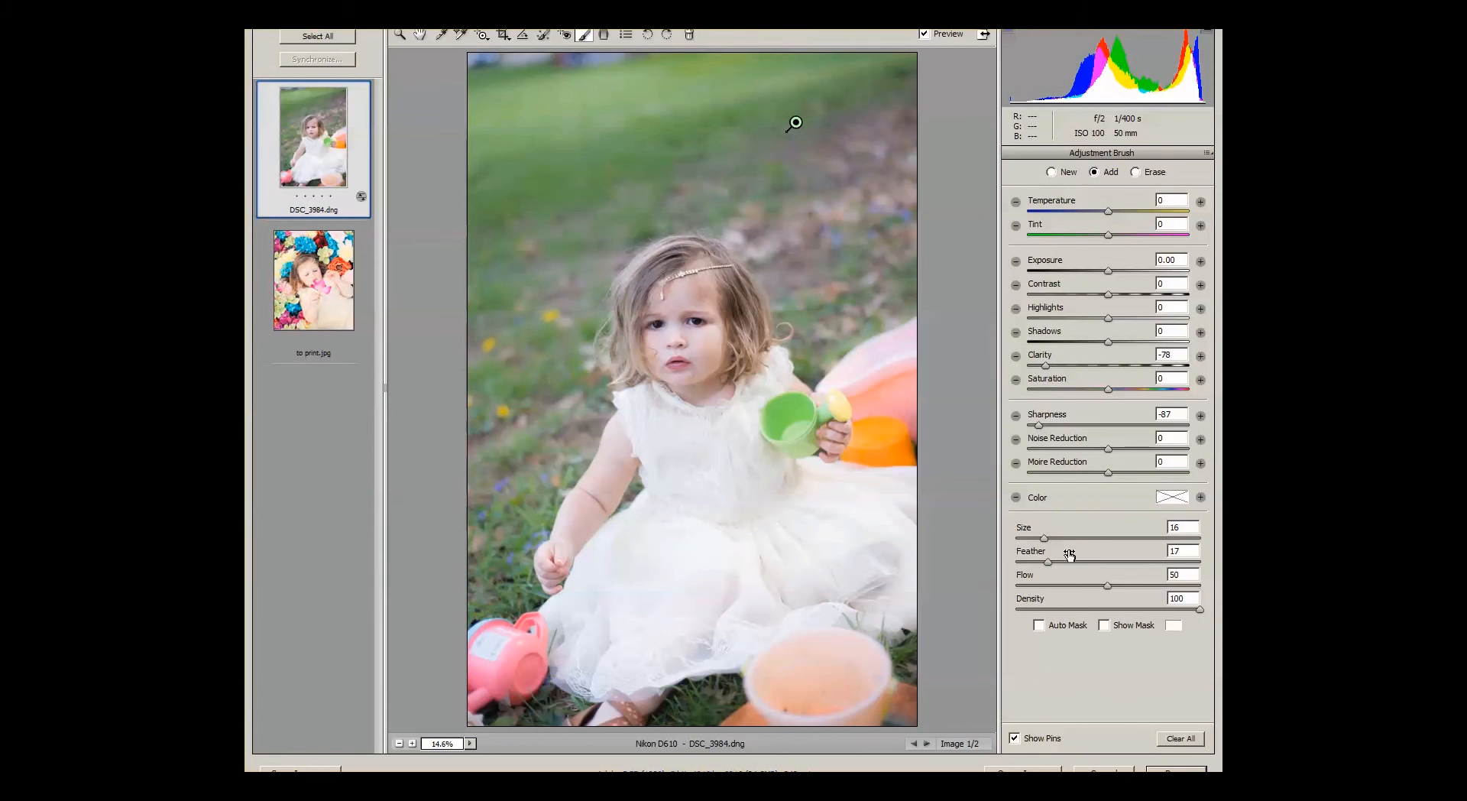
Hide and show the brush pins and inspect the pin of the background adjustment
click(1015, 738)
click(1015, 738)
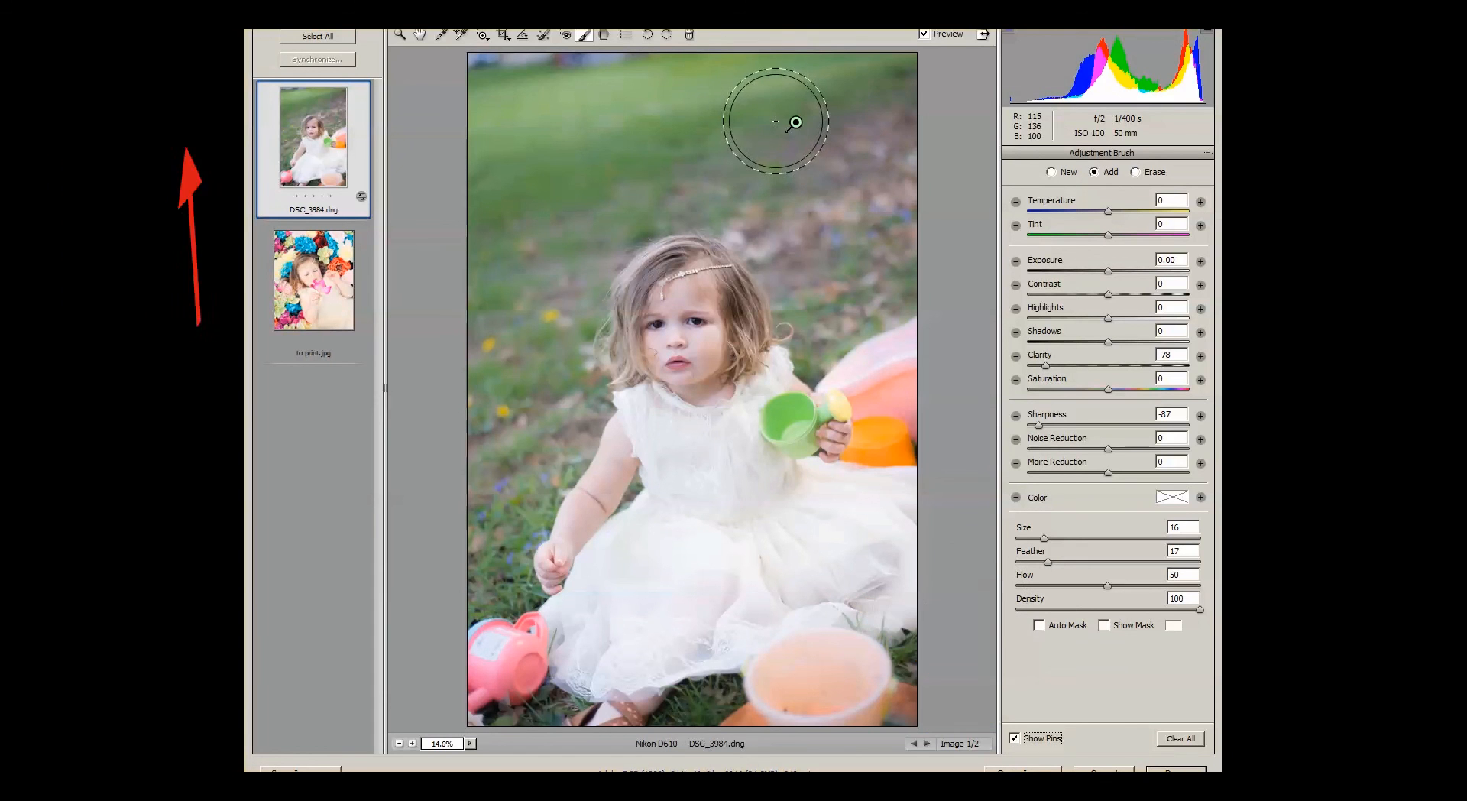
mouse_move(800, 151)
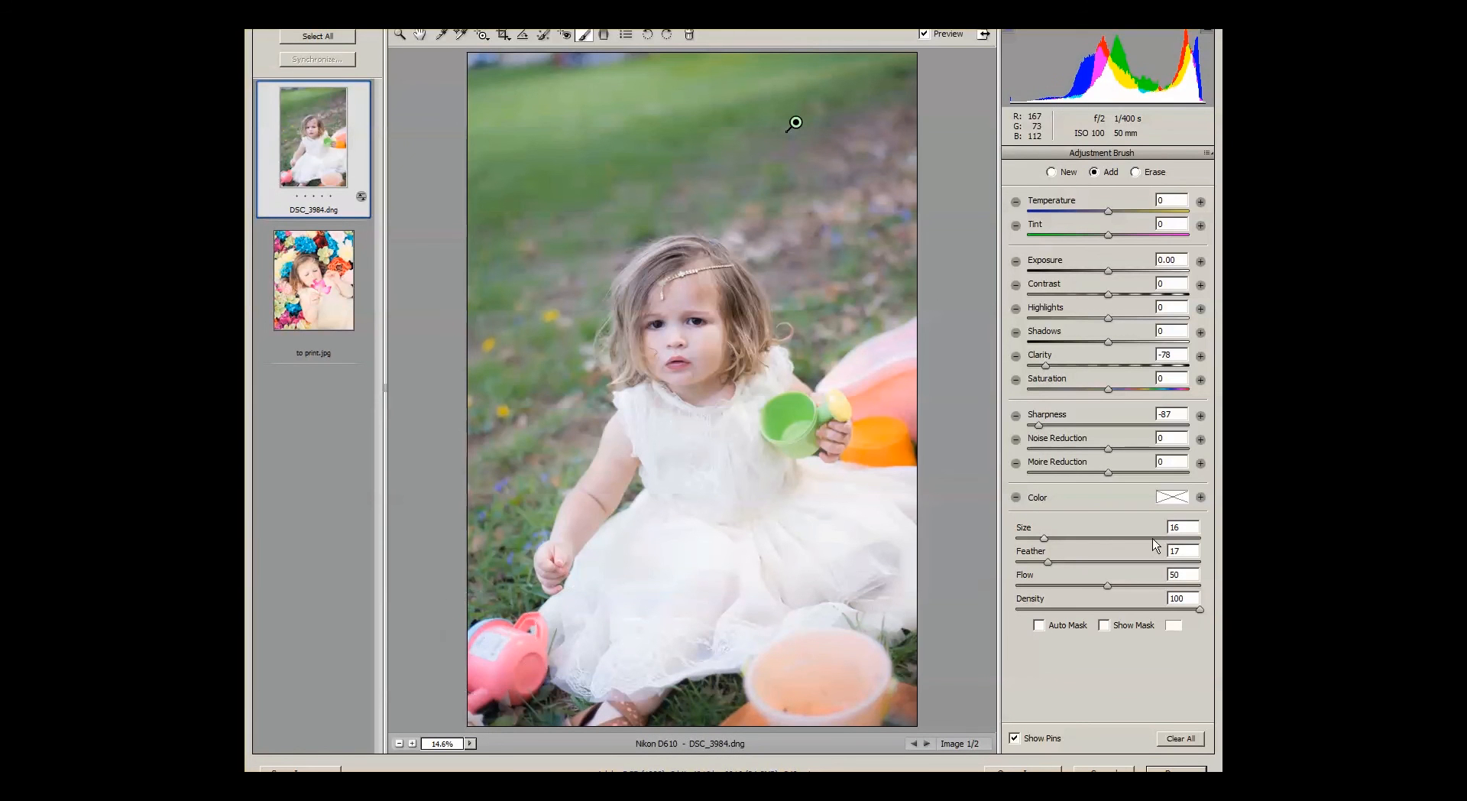
Start a new brush adjustment with Clarity +11 and Sharpness +18 and paint it over the girl's face, hair and dress
click(1051, 173)
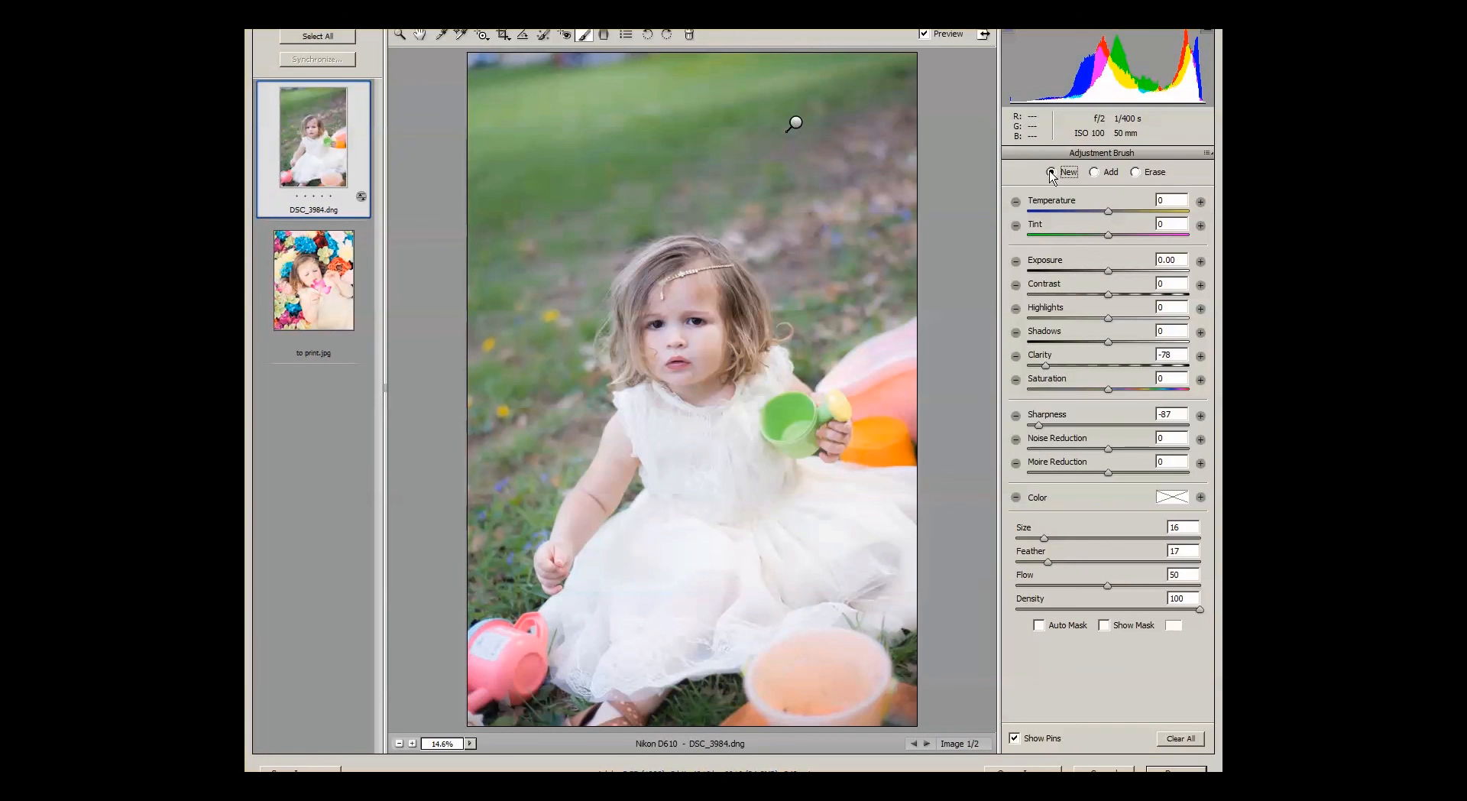
click(1118, 366)
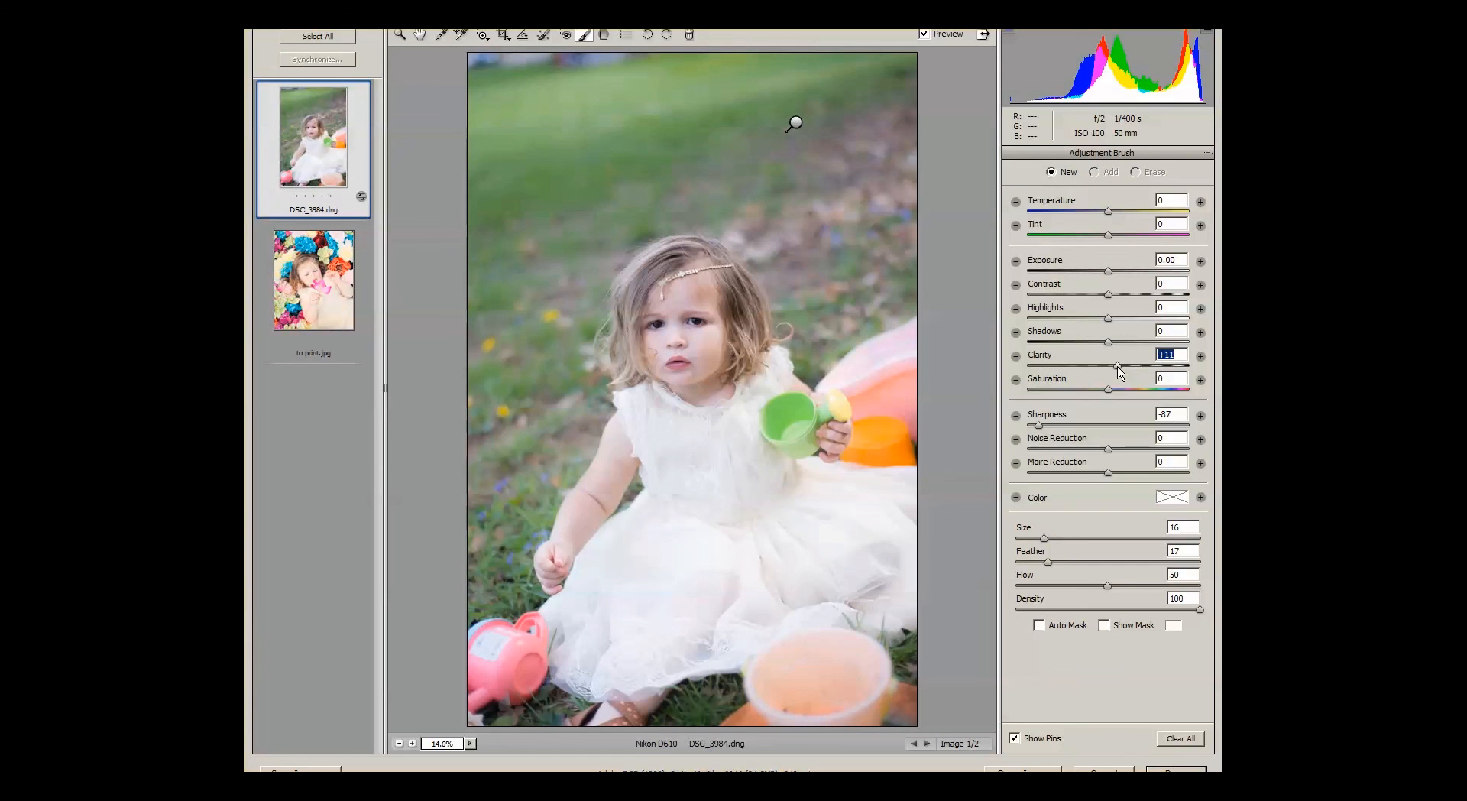
click(1118, 425)
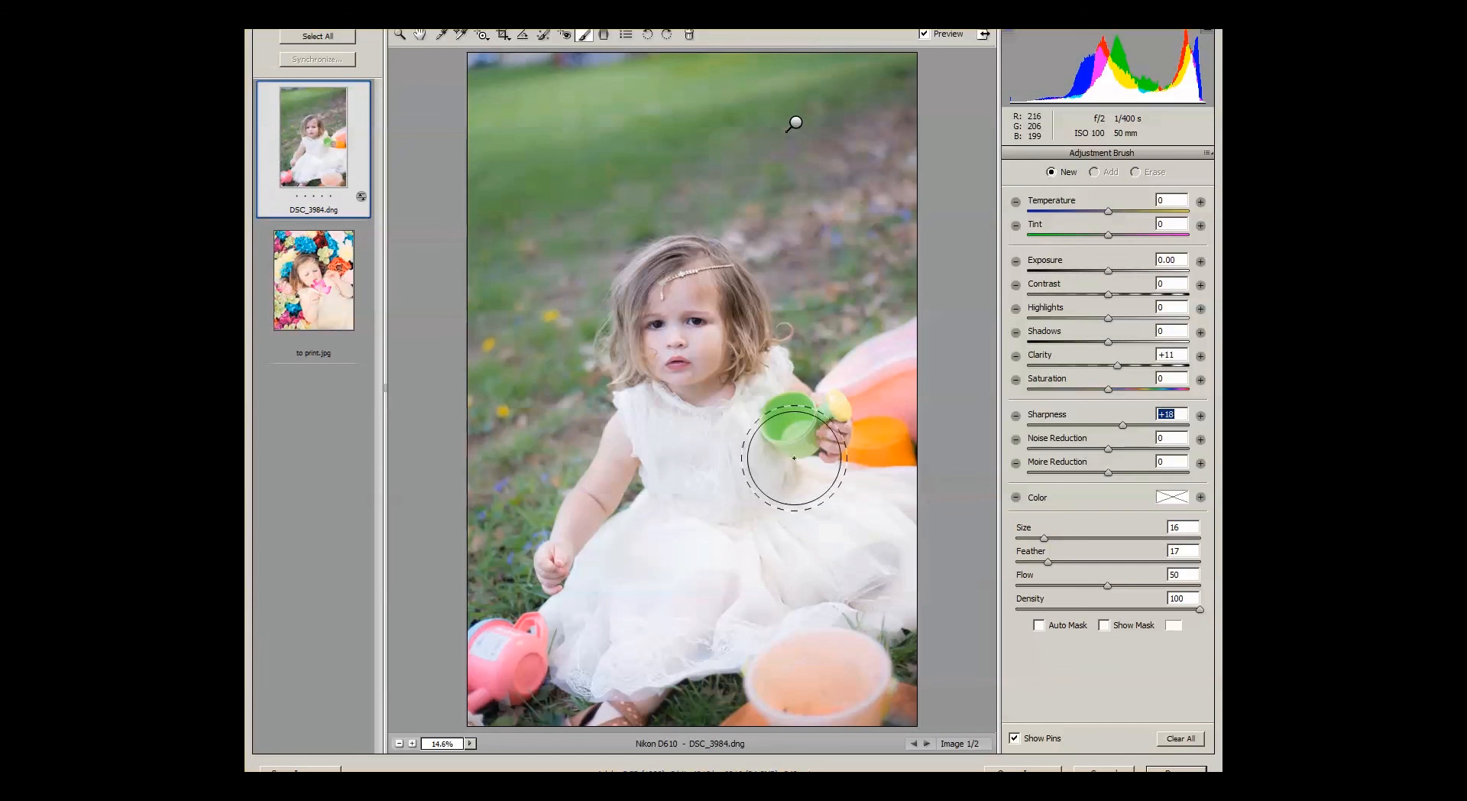
mouse_move(693, 289)
mouse_down()
mouse_move(682, 375)
mouse_move(668, 304)
mouse_move(662, 343)
mouse_move(682, 379)
mouse_move(689, 277)
mouse_move(730, 365)
mouse_up()
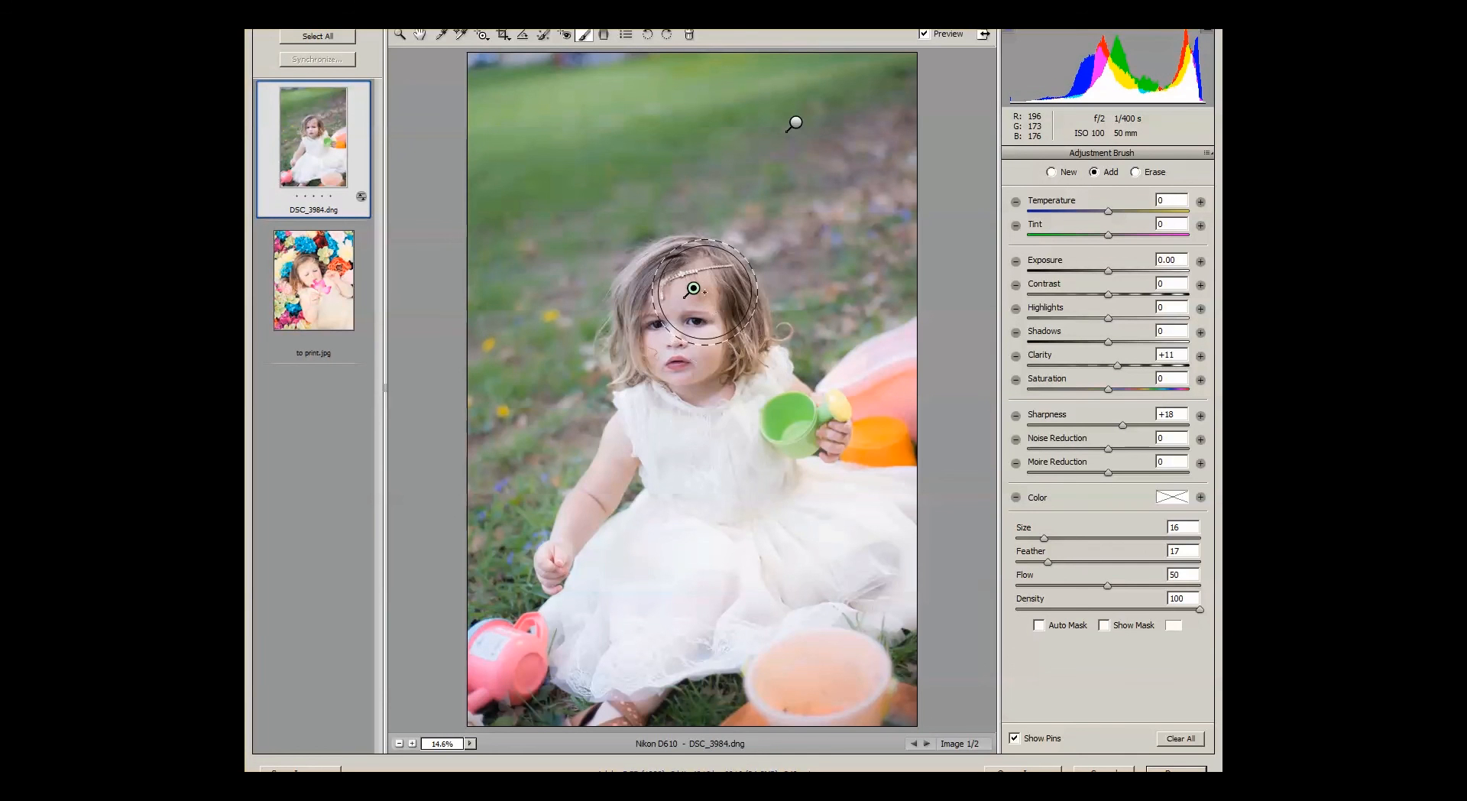
mouse_move(704, 291)
mouse_down()
mouse_move(742, 360)
mouse_move(745, 418)
mouse_up()
drag(684, 307, 663, 422)
mouse_move(653, 367)
mouse_down()
mouse_move(632, 511)
mouse_move(705, 420)
mouse_move(763, 449)
mouse_move(802, 512)
mouse_up()
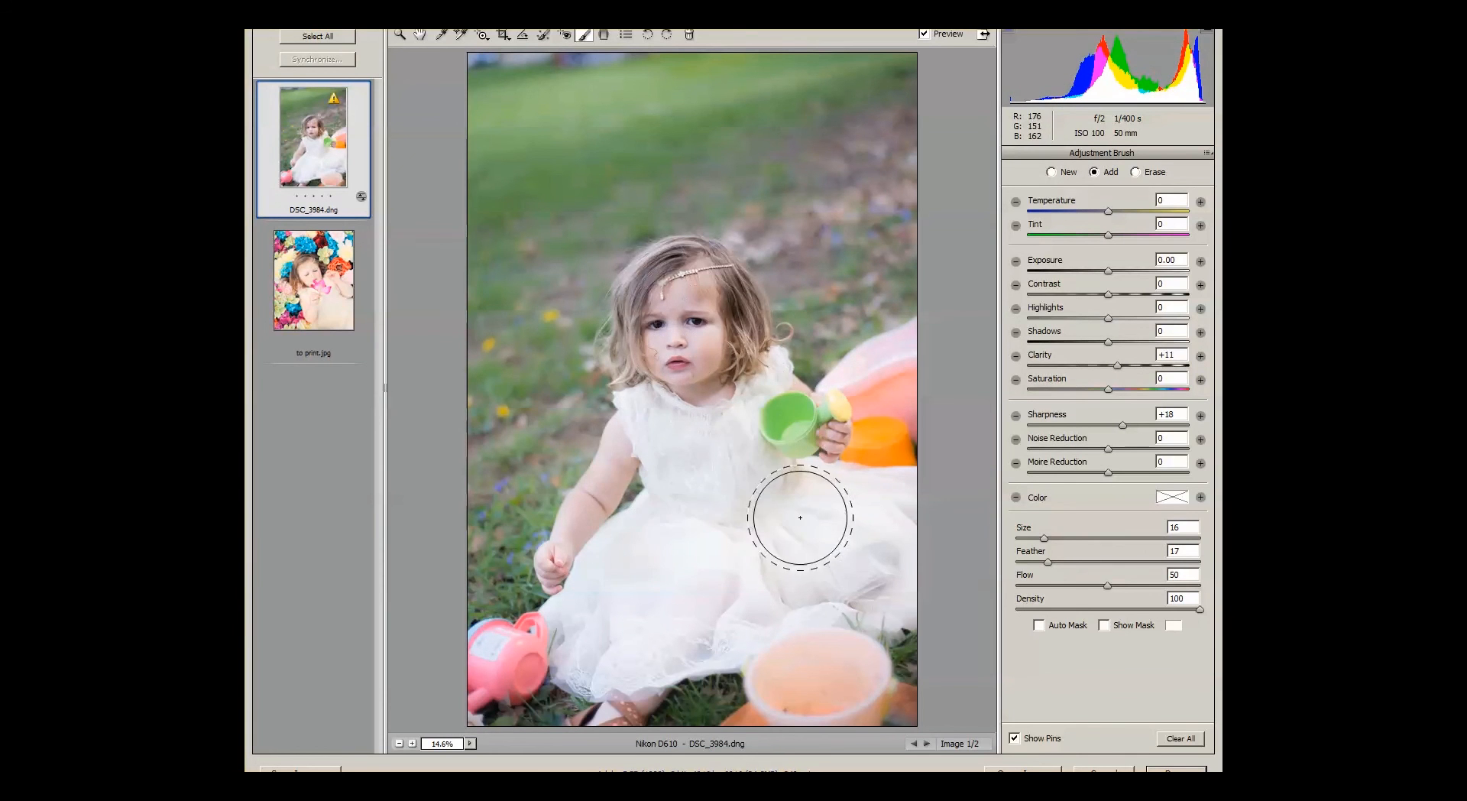
Try stronger and strongly negative Sharpness on the girl's brush adjustment and settle on +20
mouse_move(692, 289)
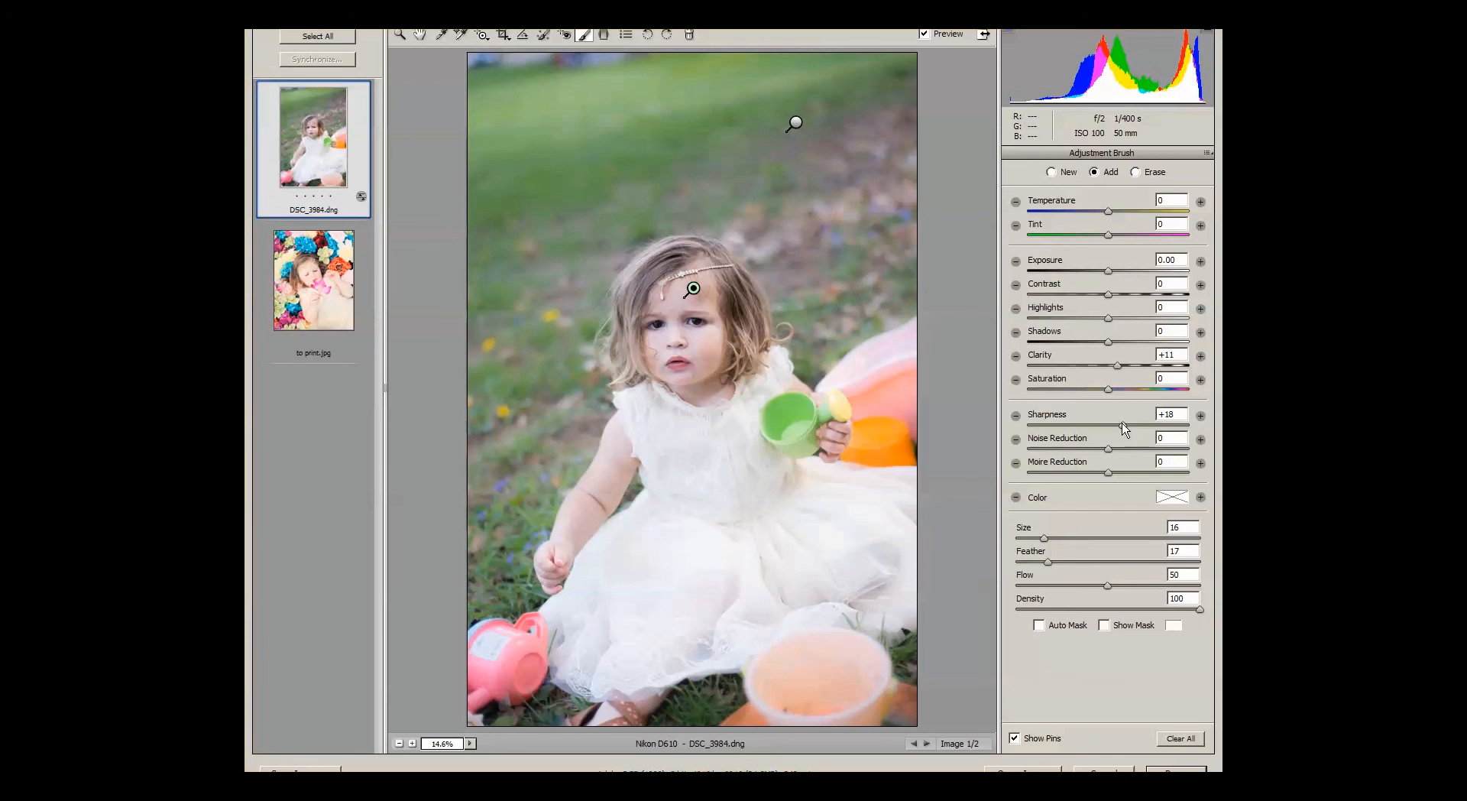
drag(1122, 426, 1155, 428)
drag(1163, 429, 1029, 430)
click(1116, 425)
mouse_move(1116, 426)
mouse_down()
mouse_move(1139, 425)
mouse_move(1125, 425)
mouse_up()
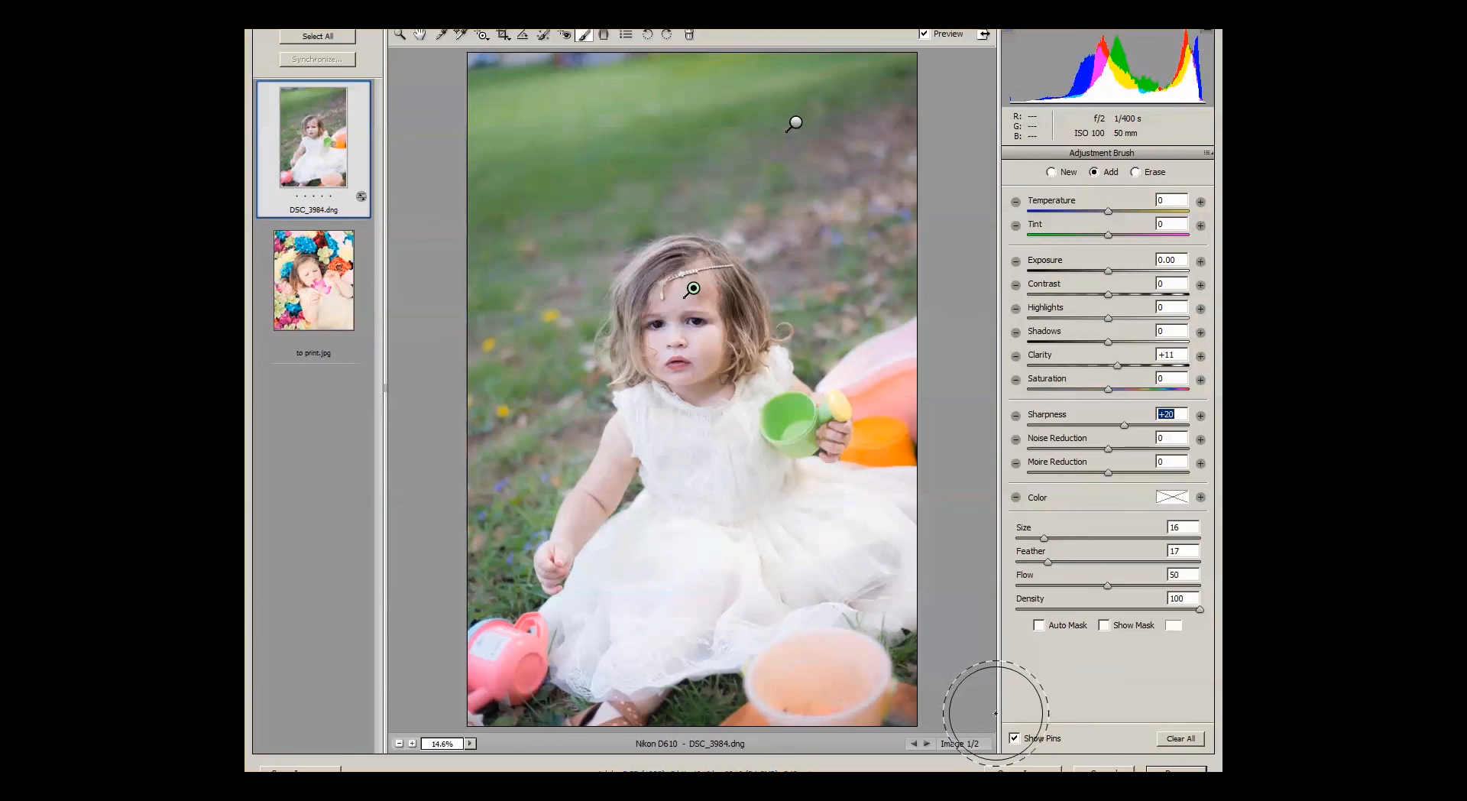
Toggle the brush pins' visibility off and on again, and switch to the Spot Removal tool
click(1014, 738)
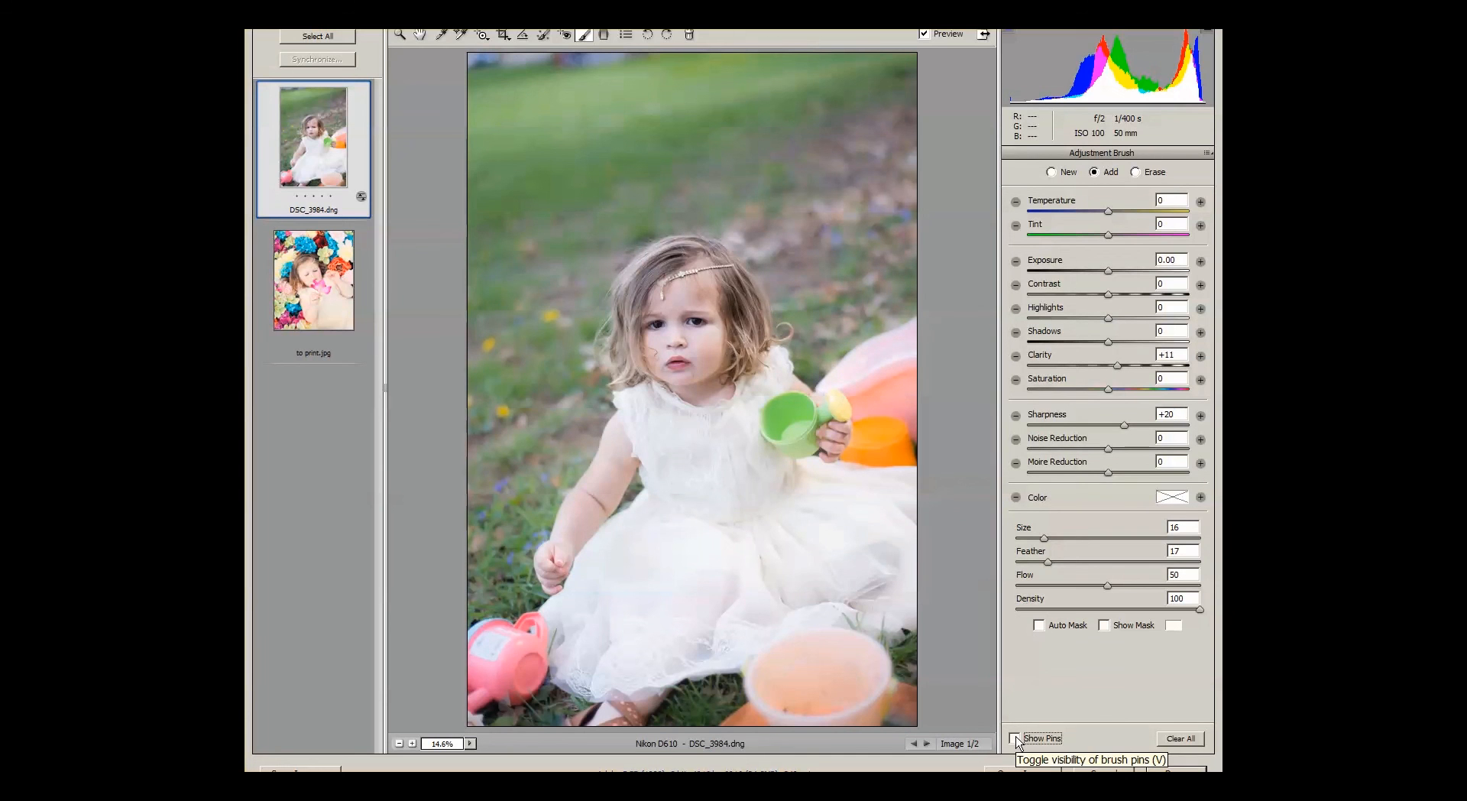
click(1015, 738)
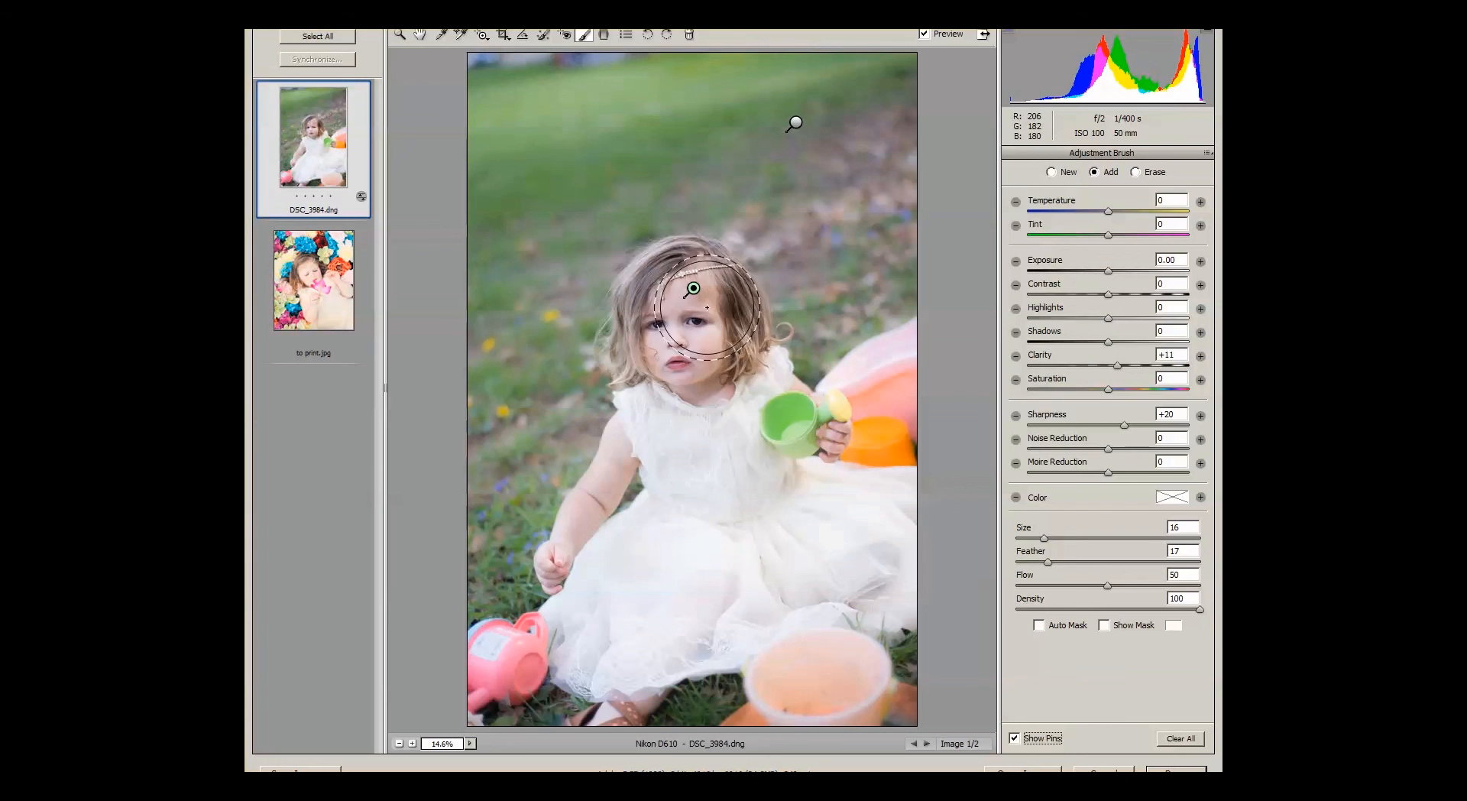
click(545, 35)
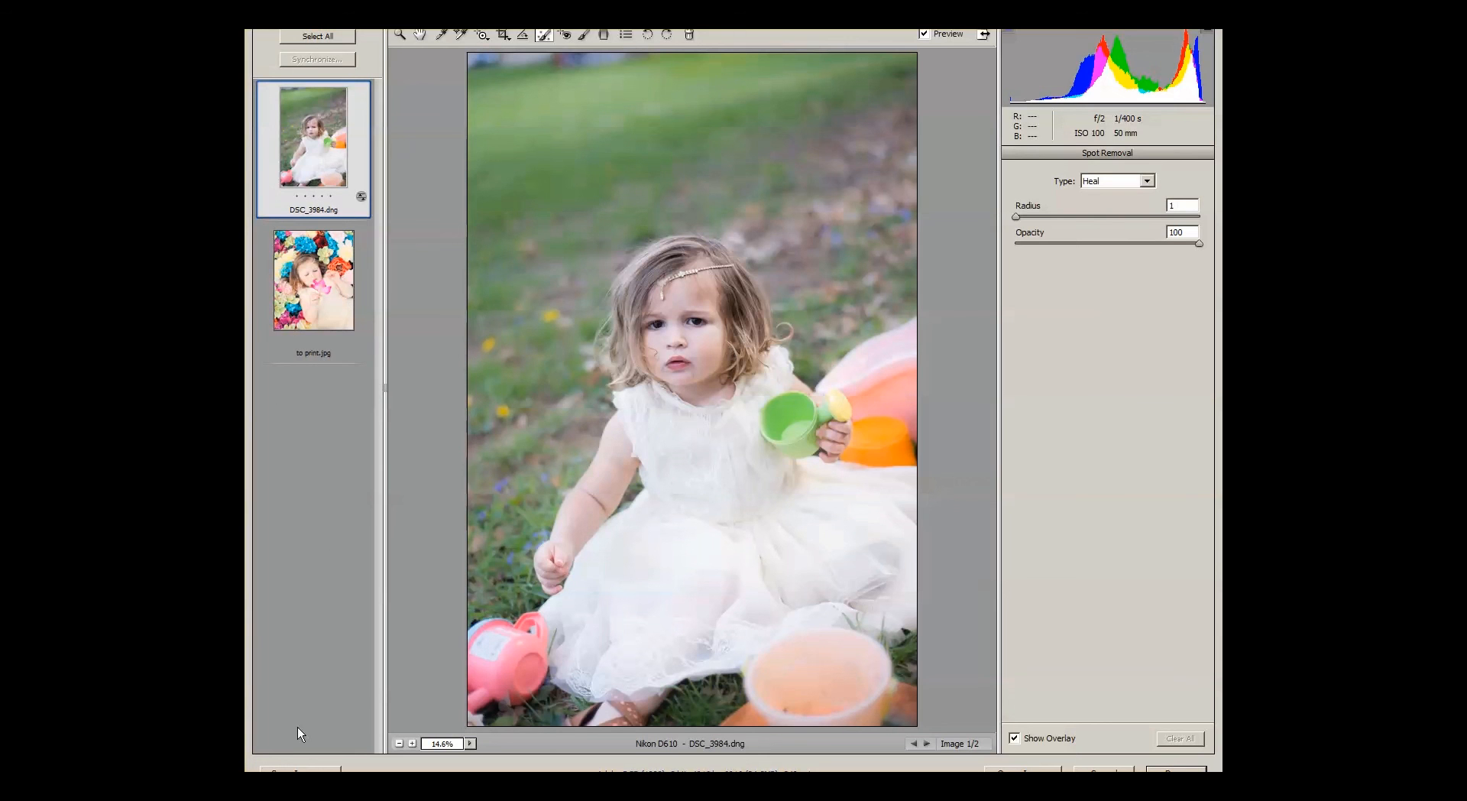
Save the photo as a JPEG in the same location with numbering beginning at 1, and finish the Camera Raw edit
click(318, 769)
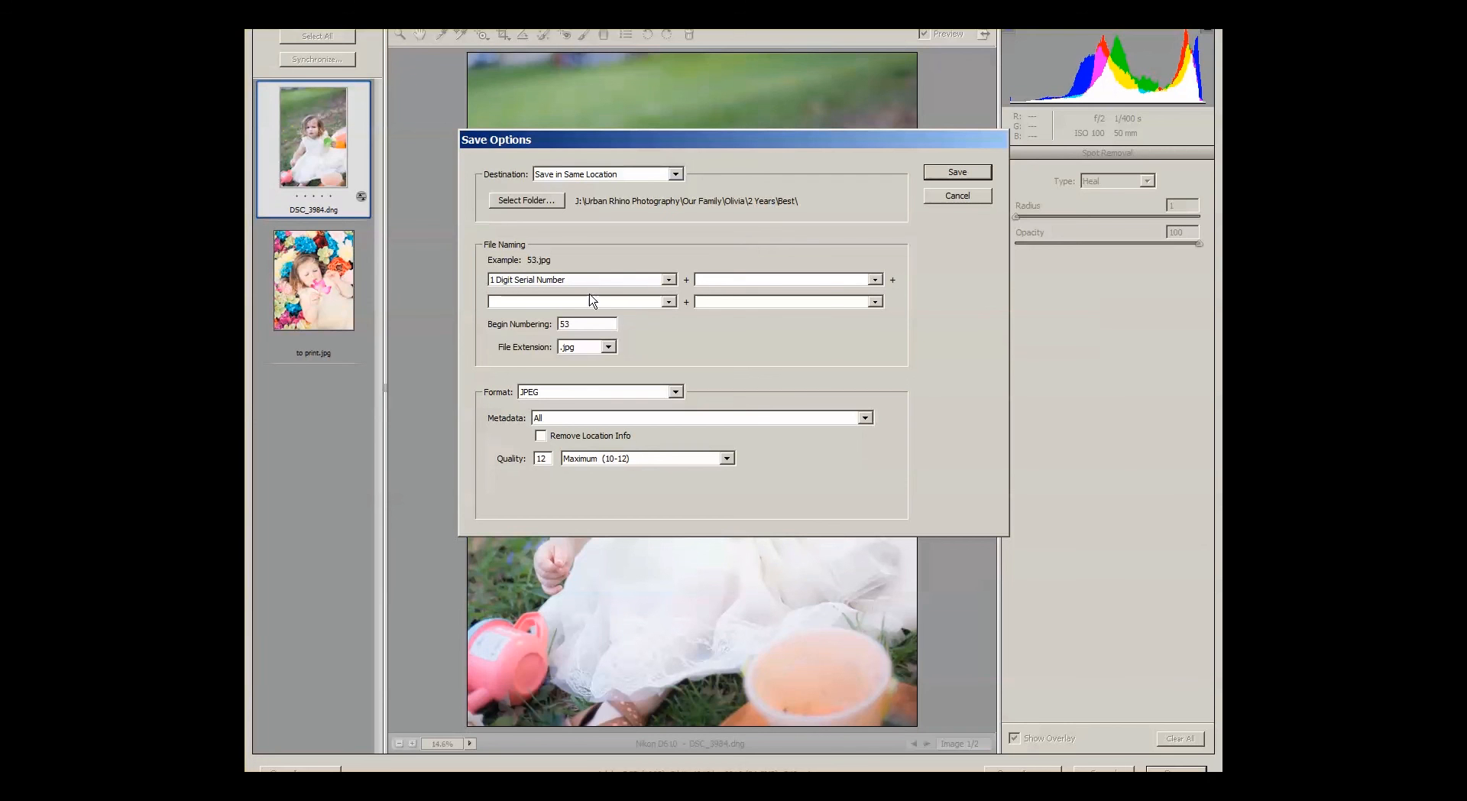
drag(579, 324, 543, 327)
text(1)
click(963, 171)
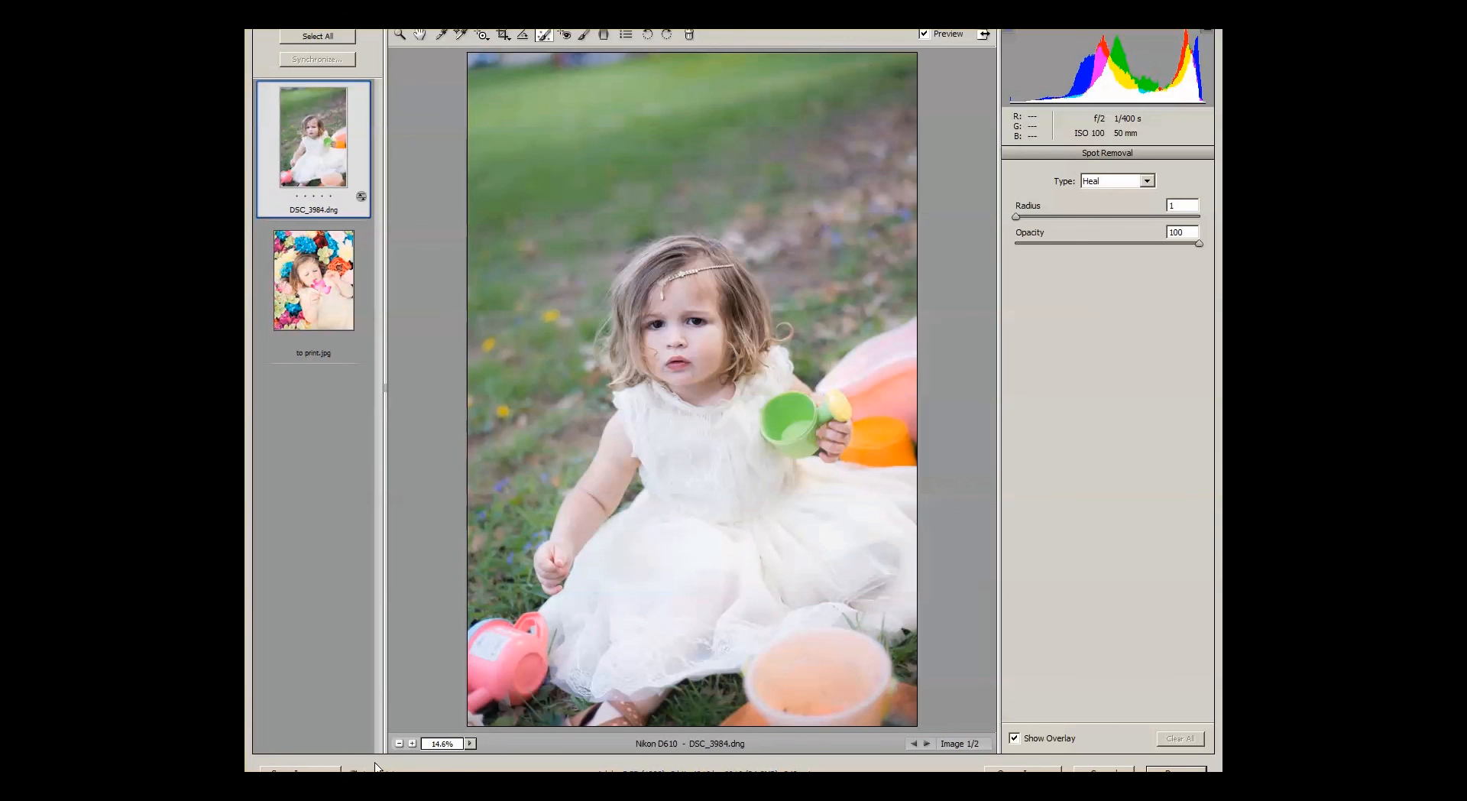
click(1176, 770)
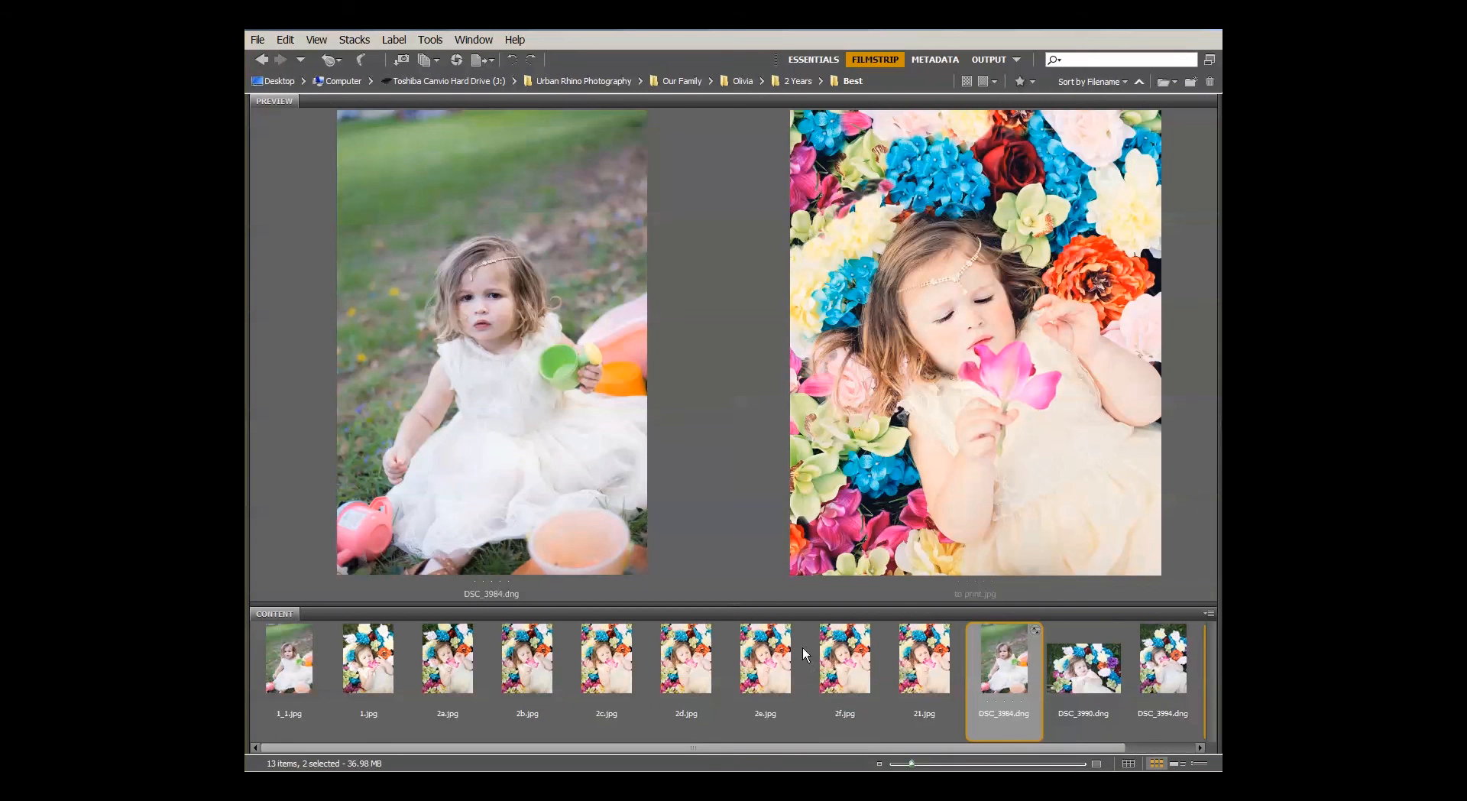
Compare the saved 1_1.jpg with DSC_3984.dng side by side in Bridge, and preview the DNG on its own
ctrl+click(298, 673)
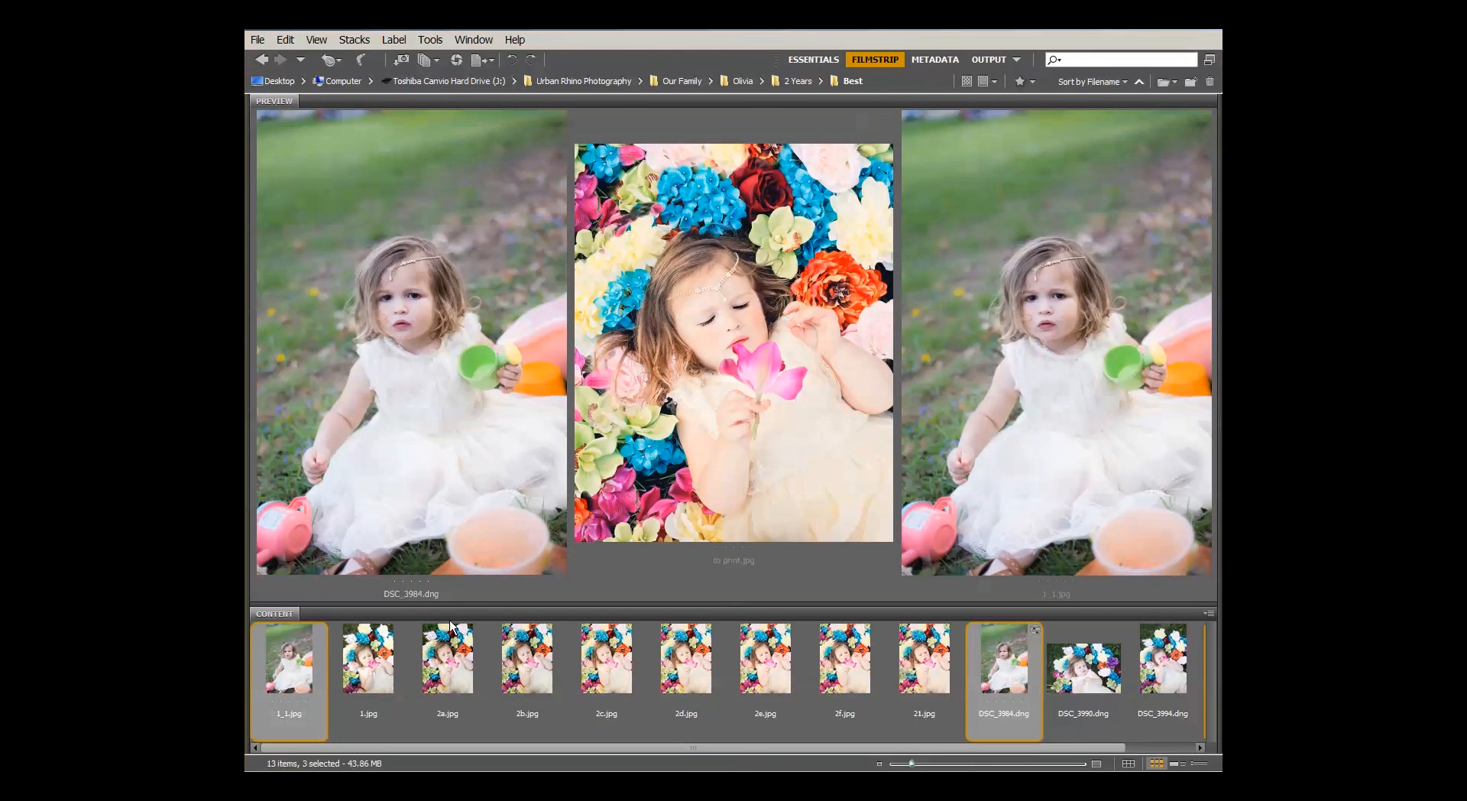
click(983, 655)
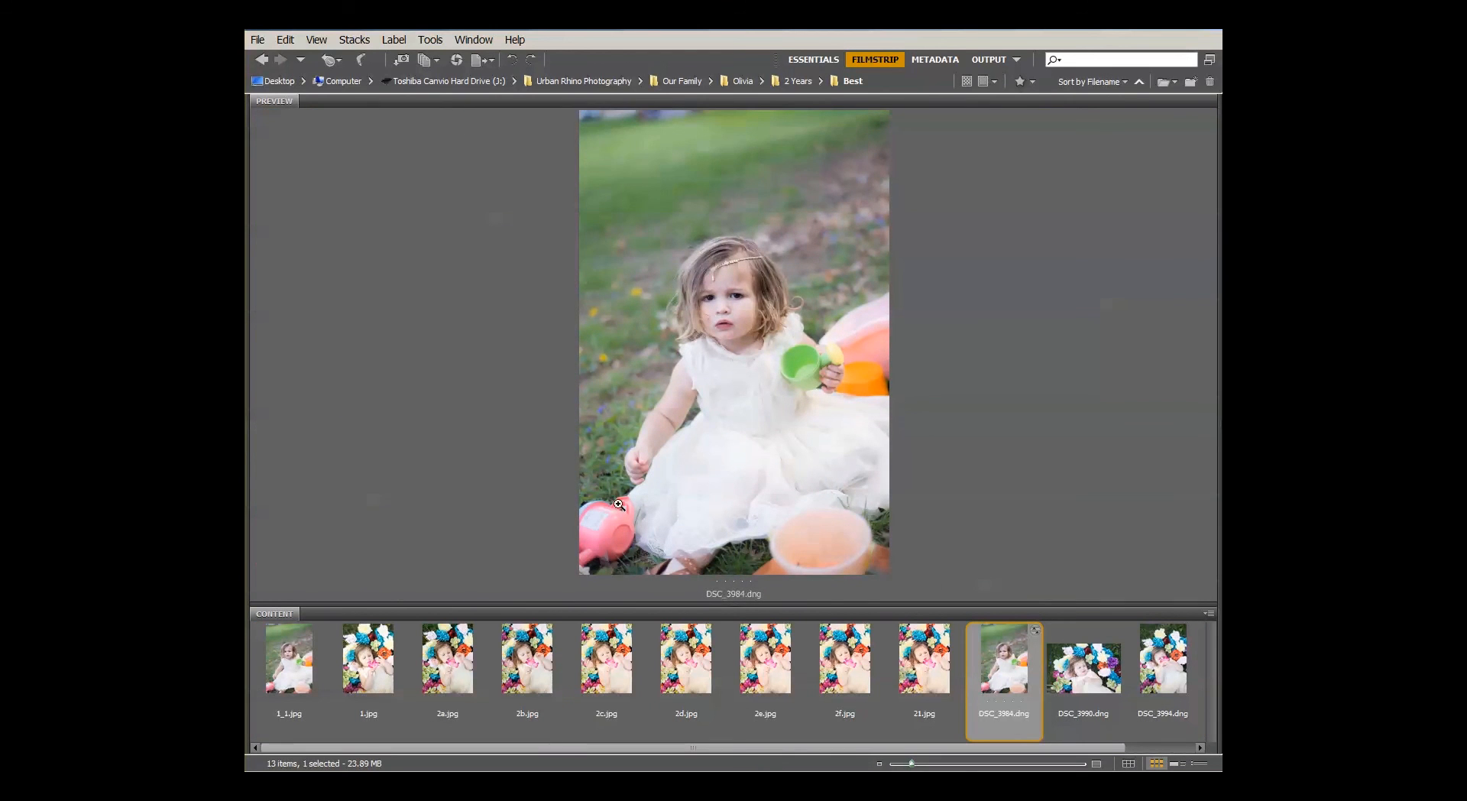
ctrl+click(300, 677)
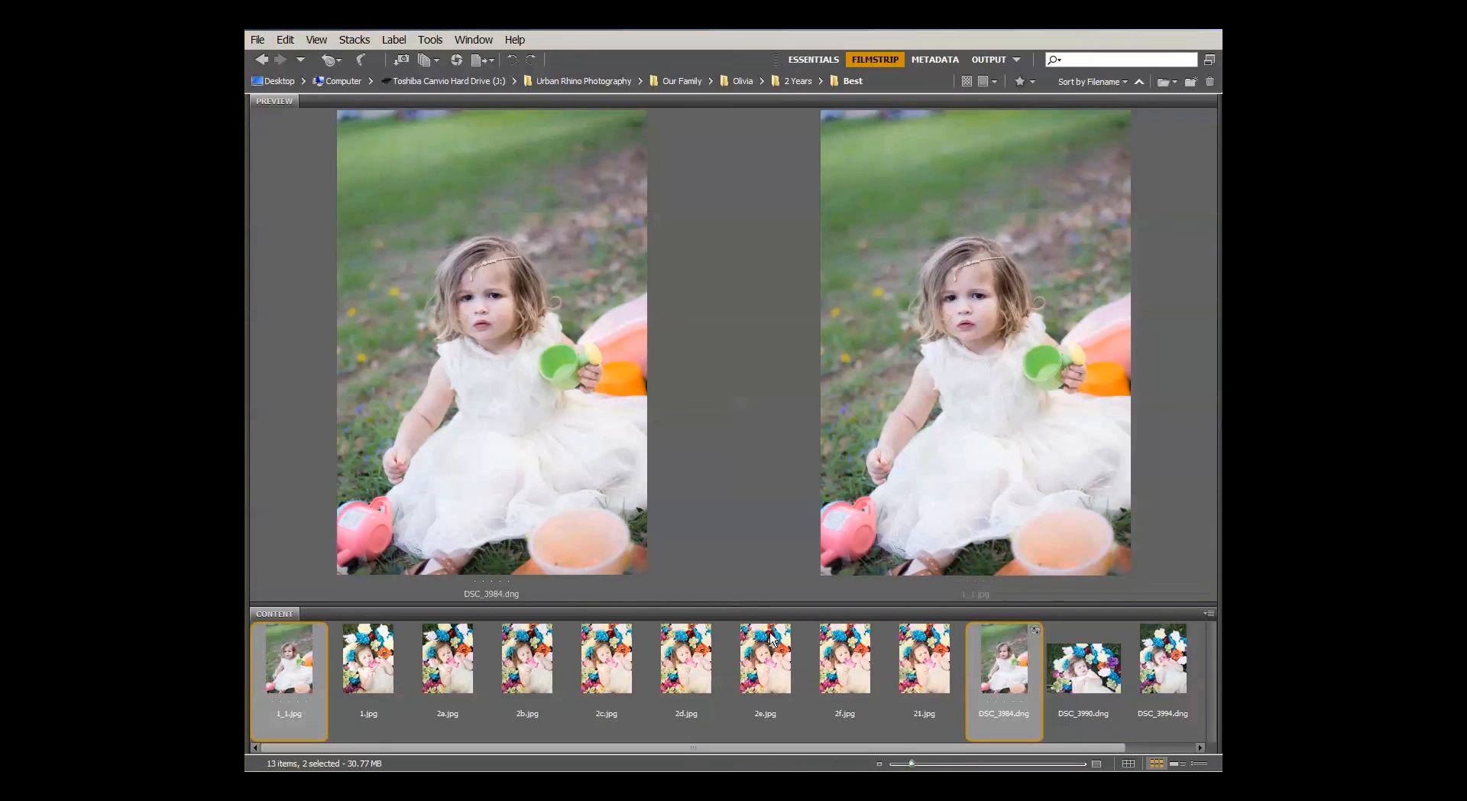
click(1007, 656)
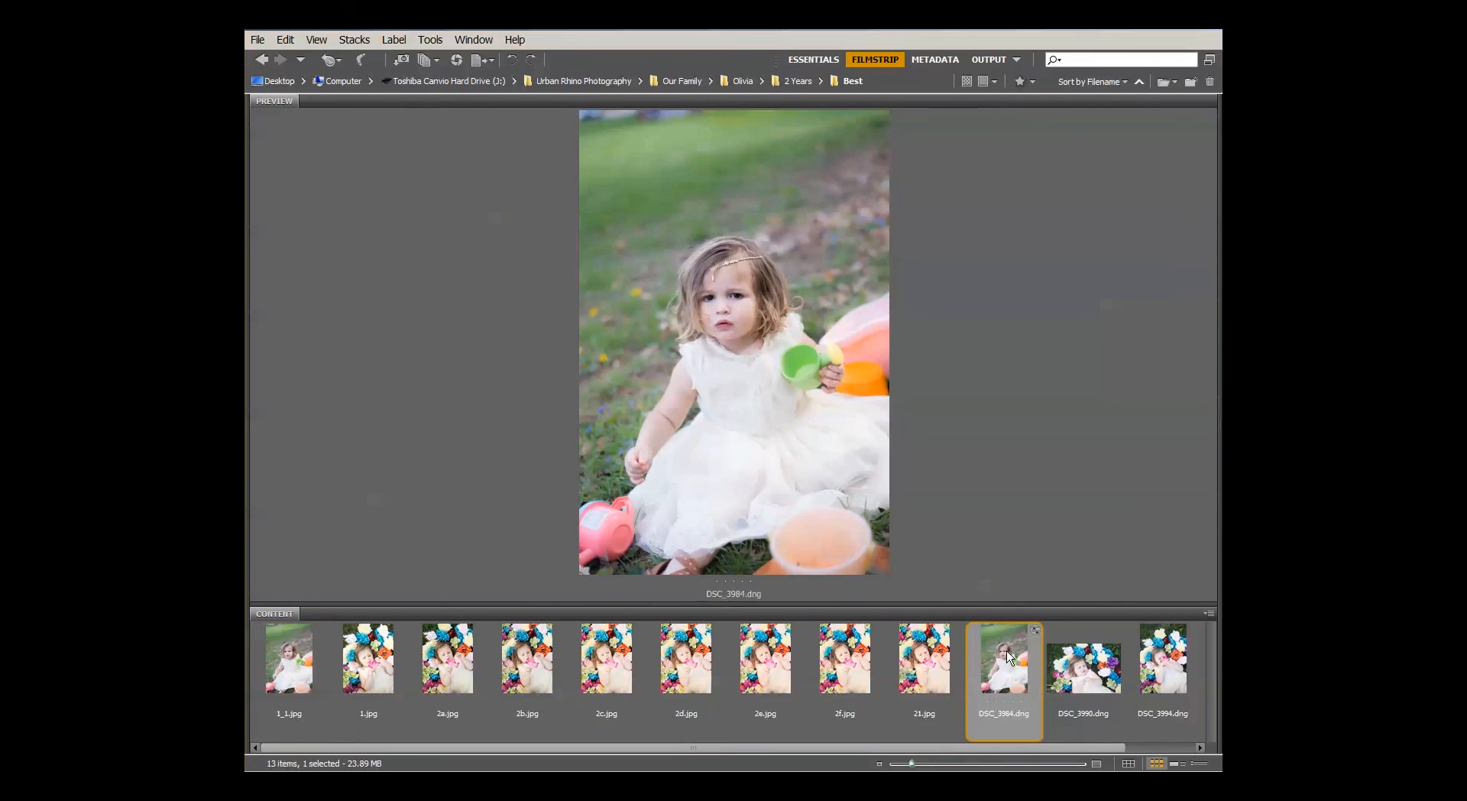